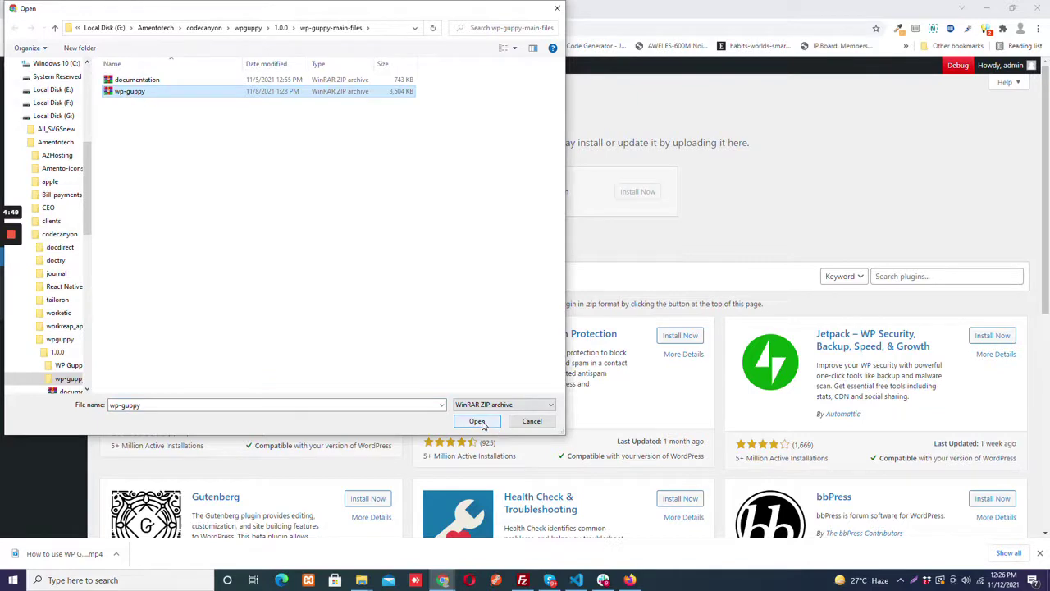
- Upload the wp-guppy.zip plugin file, install it and activate the plugin
{"action": "left_click", "coordinate": [492, 422]}
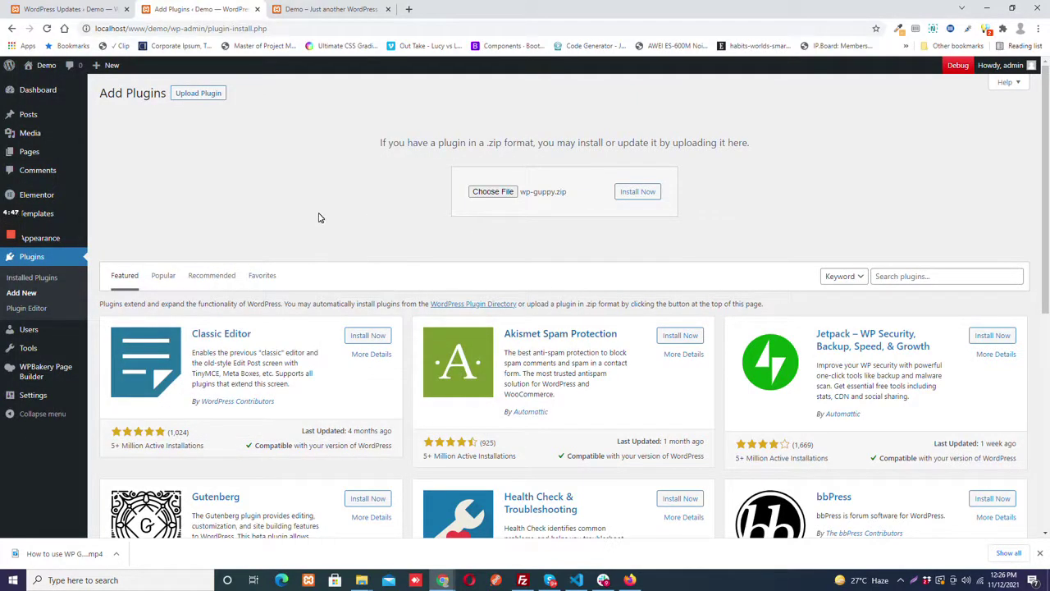
{"action": "left_click", "coordinate": [632, 196]}
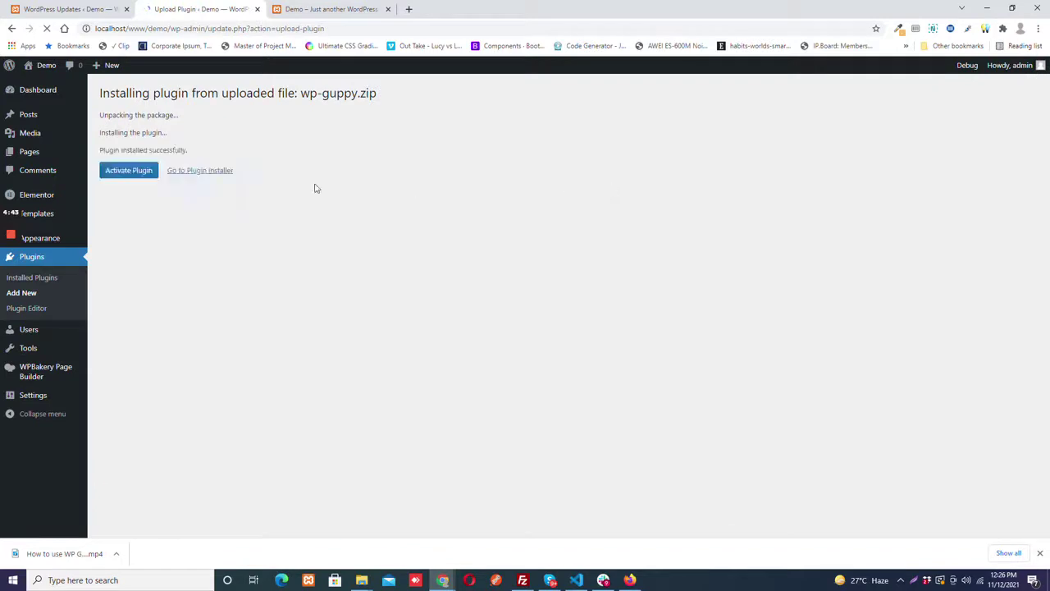
{"action": "left_click", "coordinate": [127, 174]}
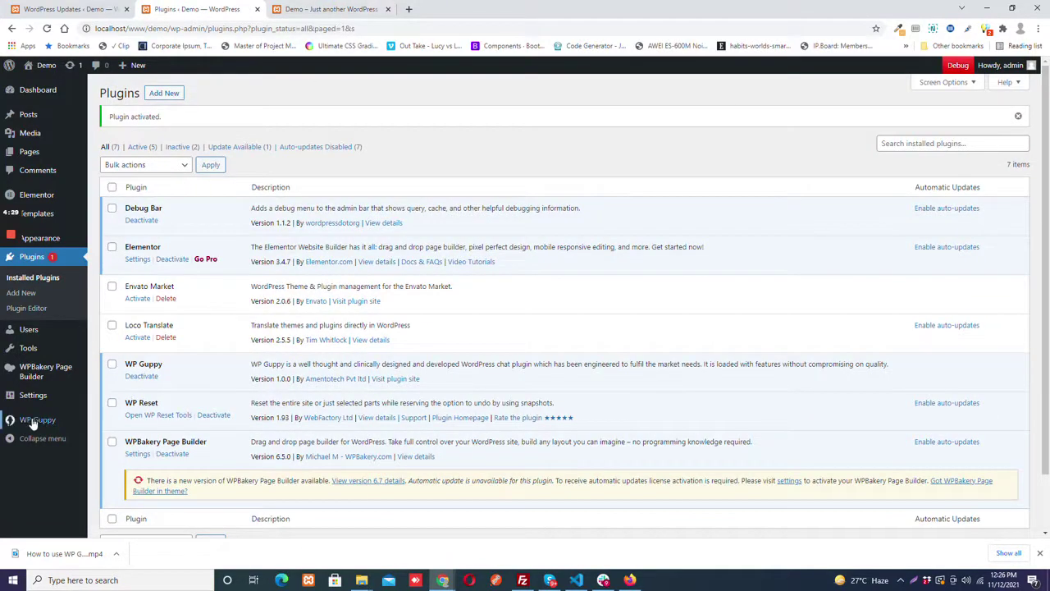
- Examine the WP Guppy plugin's General settings with role management, plus its Chat tabs, Styles and Media settings
{"action": "left_click", "coordinate": [34, 420]}
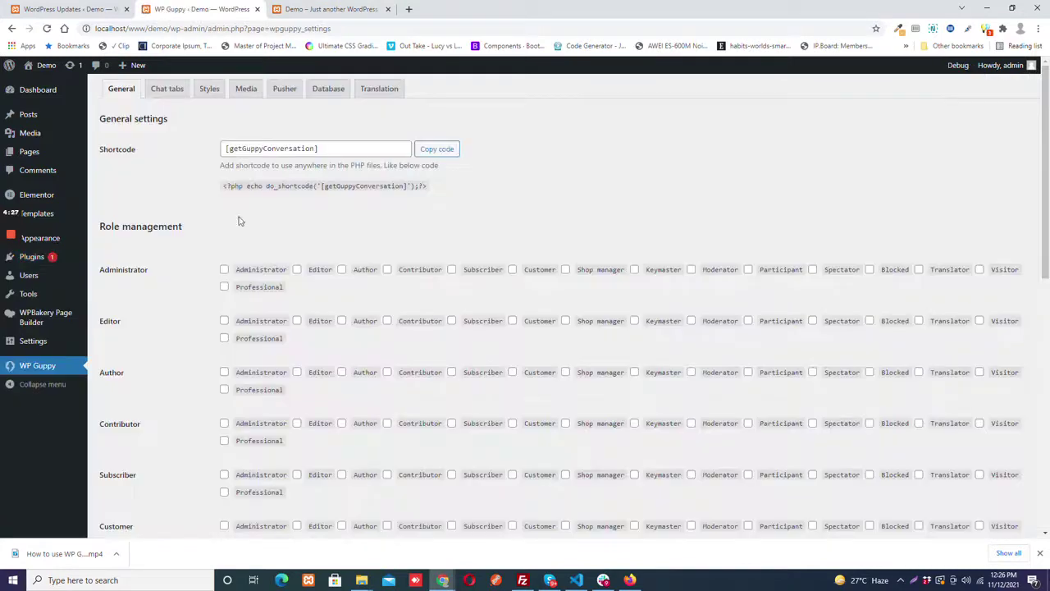
{"action": "scroll", "coordinate": [409, 216], "scroll_direction": "down", "scroll_amount": 5}
{"action": "scroll", "coordinate": [410, 216], "scroll_direction": "down", "scroll_amount": 3}
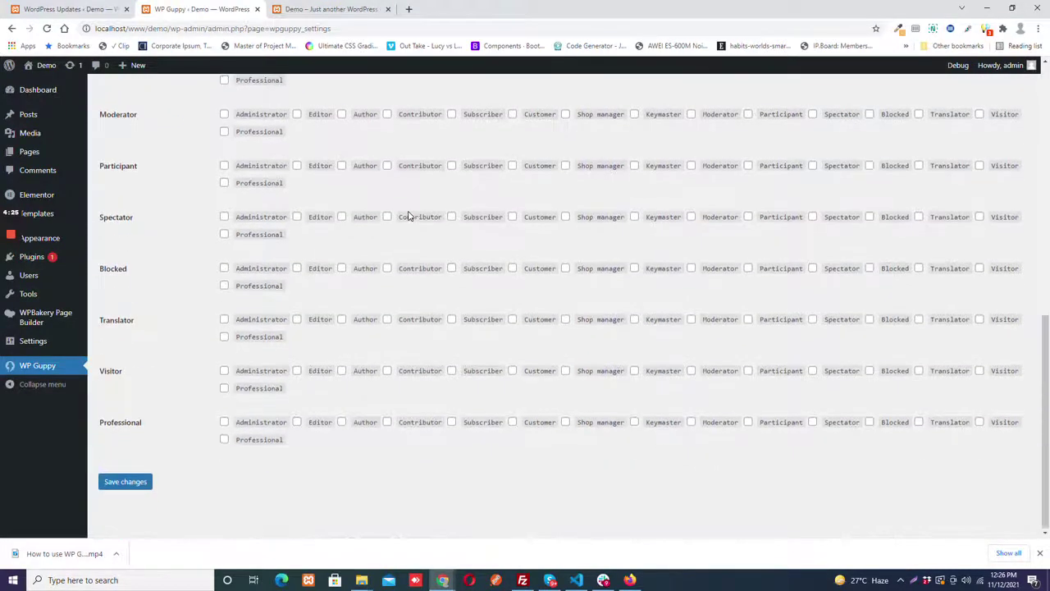
{"action": "scroll", "coordinate": [408, 214], "scroll_direction": "up", "scroll_amount": 10}
{"action": "left_click", "coordinate": [172, 90]}
{"action": "left_click", "coordinate": [209, 90]}
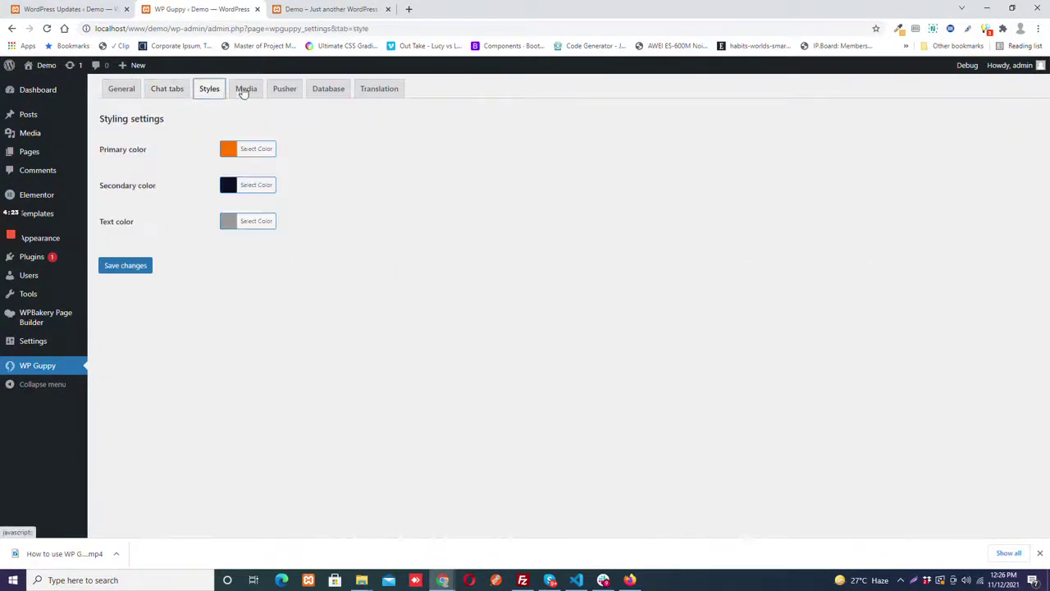
{"action": "left_click", "coordinate": [246, 90]}
- Examine WP Guppy's real-time chat (Pusher), database reset and translation settings, and return to the General settings
{"action": "left_click", "coordinate": [285, 90]}
{"action": "left_click_drag", "start_coordinate": [244, 150], "coordinate": [260, 151]}
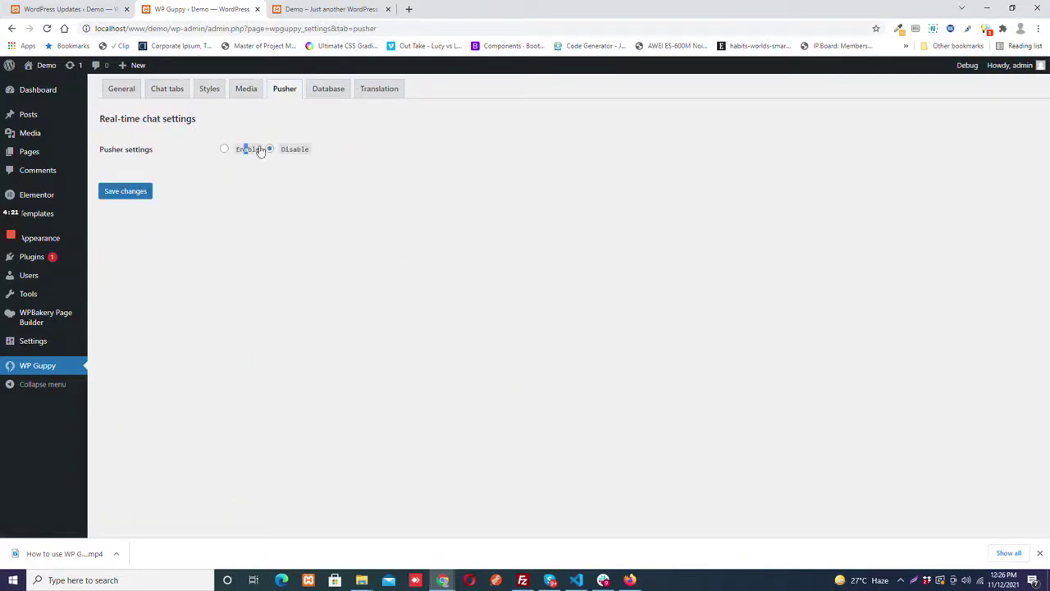
{"action": "left_click", "coordinate": [247, 150]}
{"action": "left_click", "coordinate": [297, 151]}
{"action": "left_click", "coordinate": [333, 91]}
{"action": "left_click", "coordinate": [377, 92]}
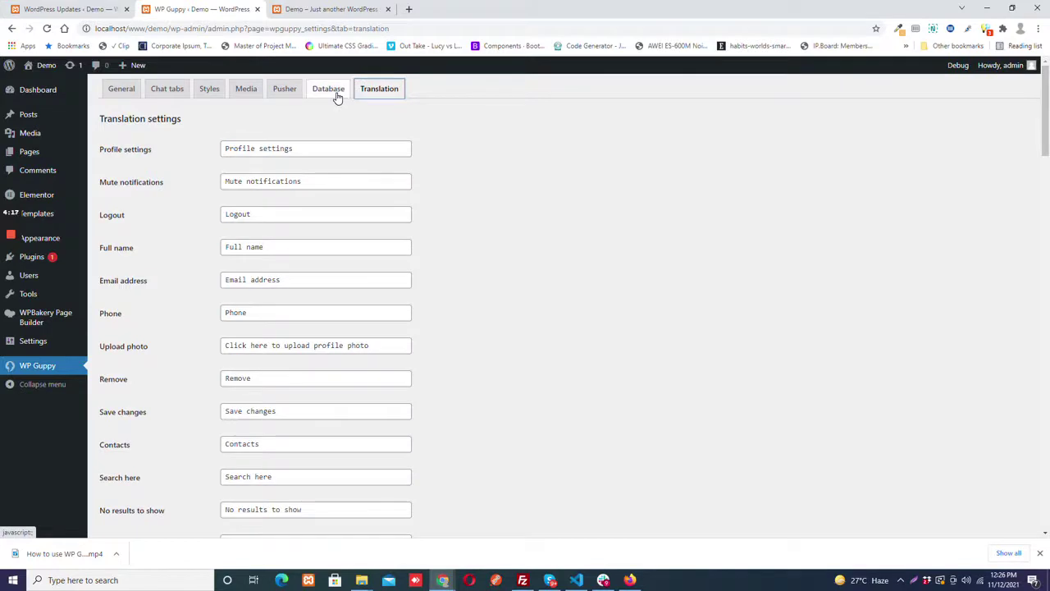
{"action": "scroll", "coordinate": [348, 222], "scroll_direction": "down", "scroll_amount": 4}
{"action": "scroll", "coordinate": [345, 164], "scroll_direction": "up", "scroll_amount": 4}
{"action": "left_click", "coordinate": [330, 90]}
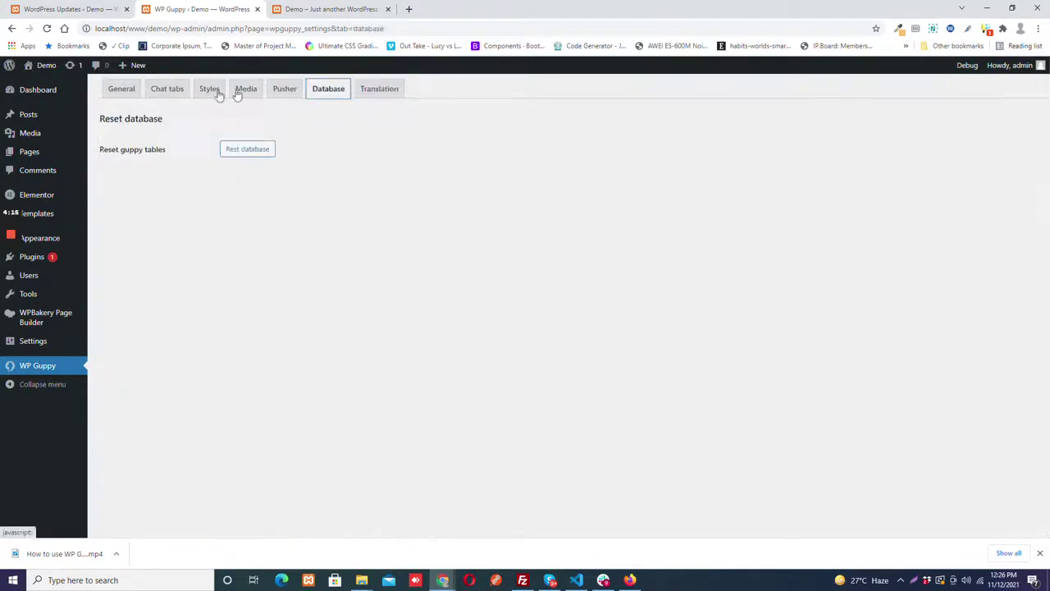
{"action": "left_click", "coordinate": [115, 94]}
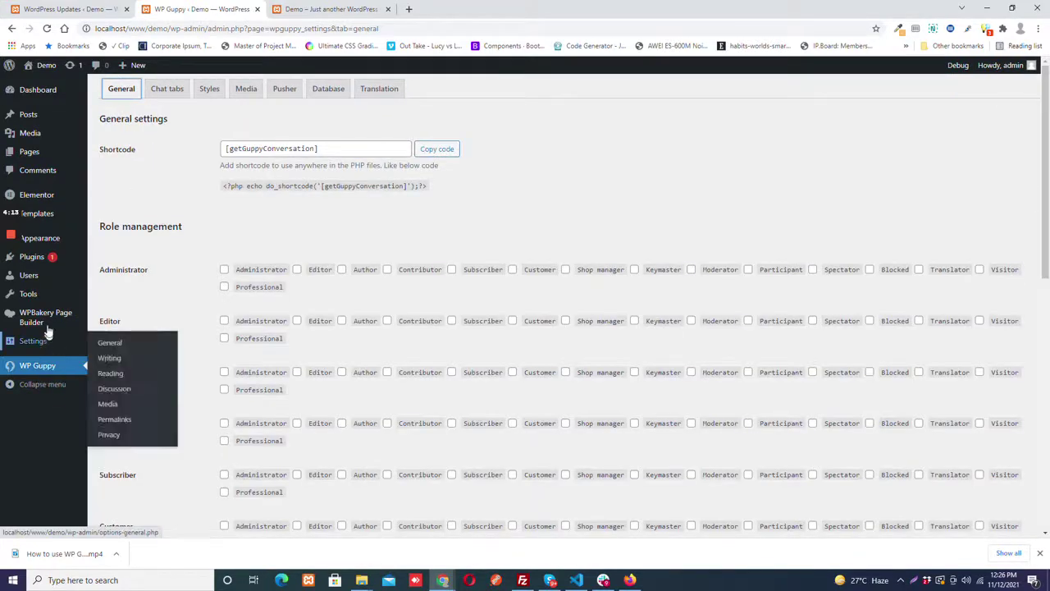
- Create a new page titled "Elementor Chat Test Page" and publish it
{"action": "mouse_move", "coordinate": [31, 158]}
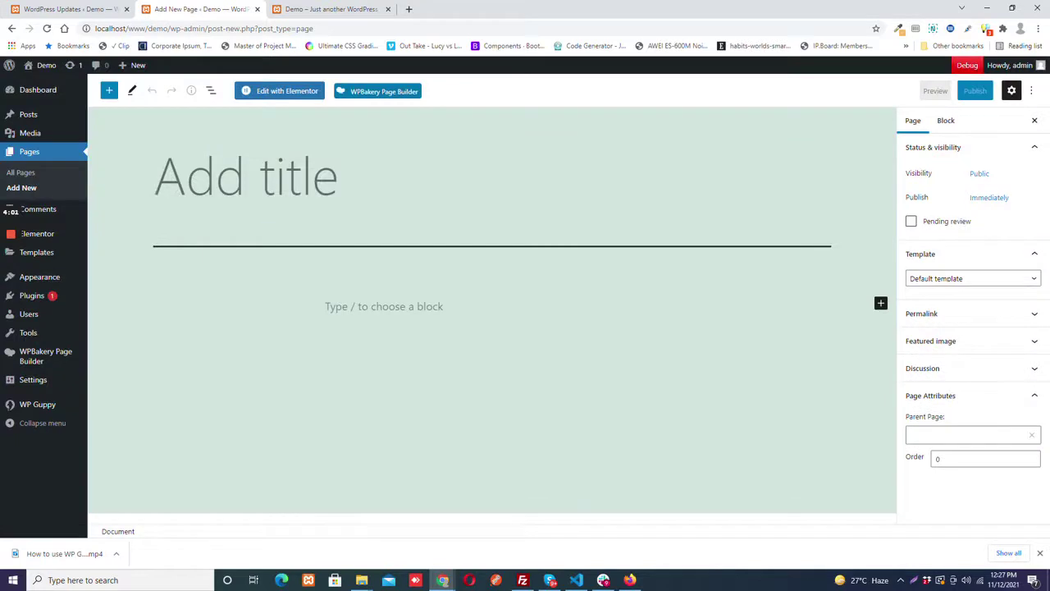
{"action": "type", "text": "Elementor "}
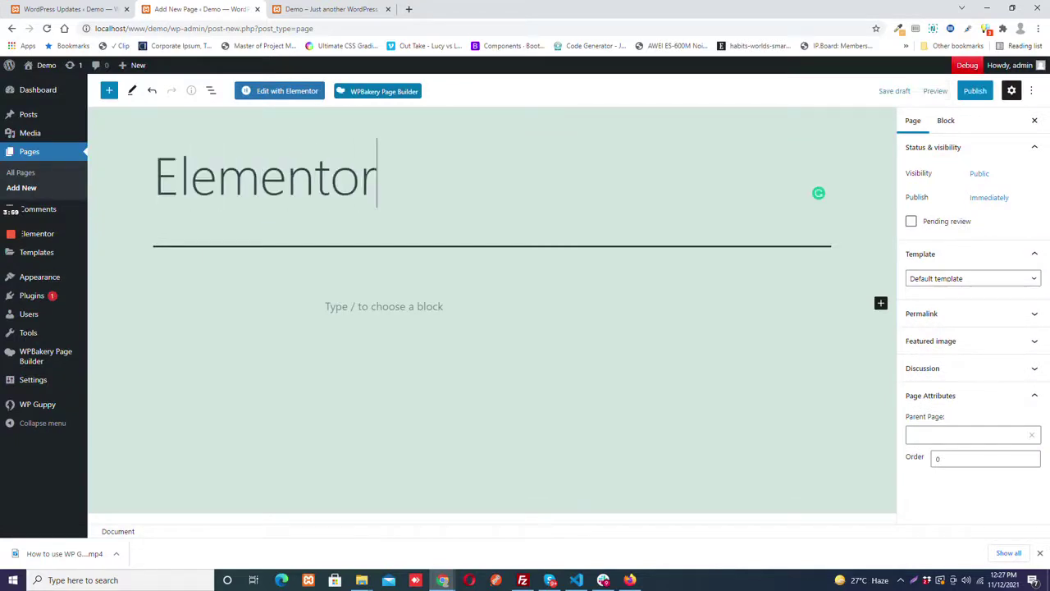
{"action": "type", "text": "Chat Test"}
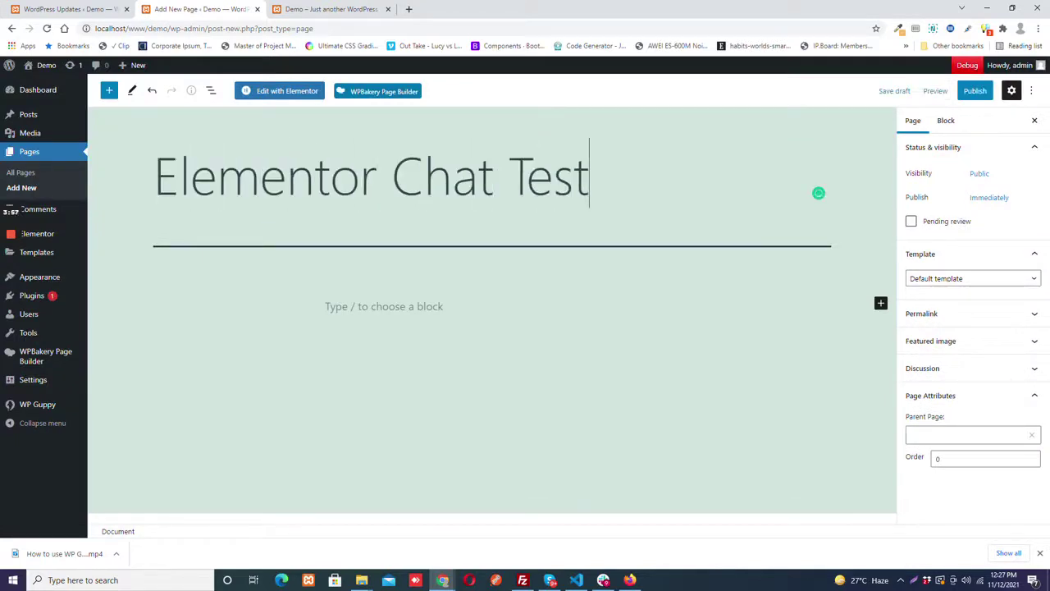
{"action": "type", "text": " Page"}
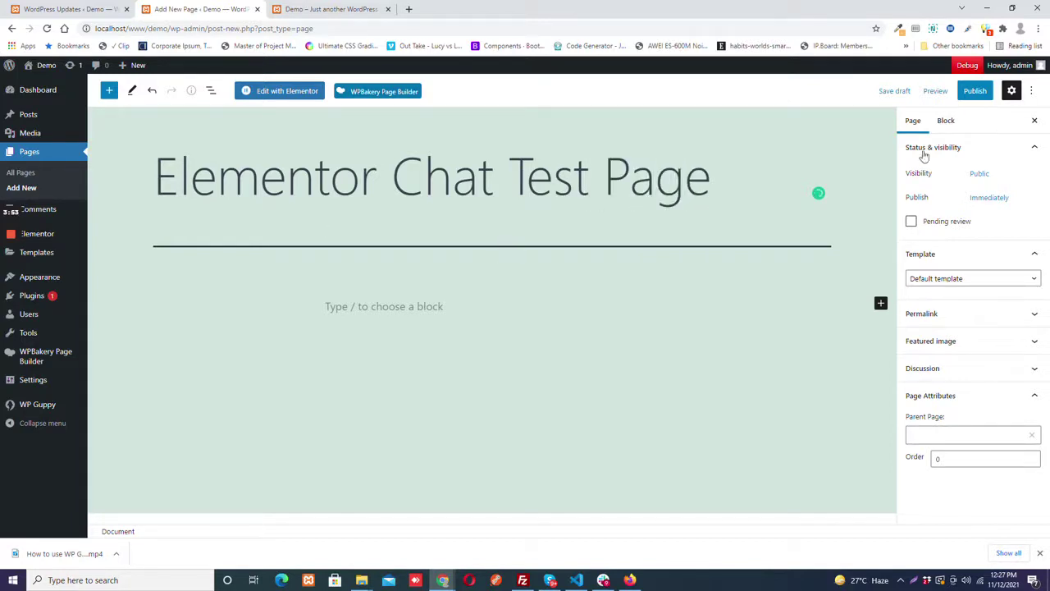
{"action": "left_click", "coordinate": [973, 90]}
{"action": "left_click", "coordinate": [942, 94]}
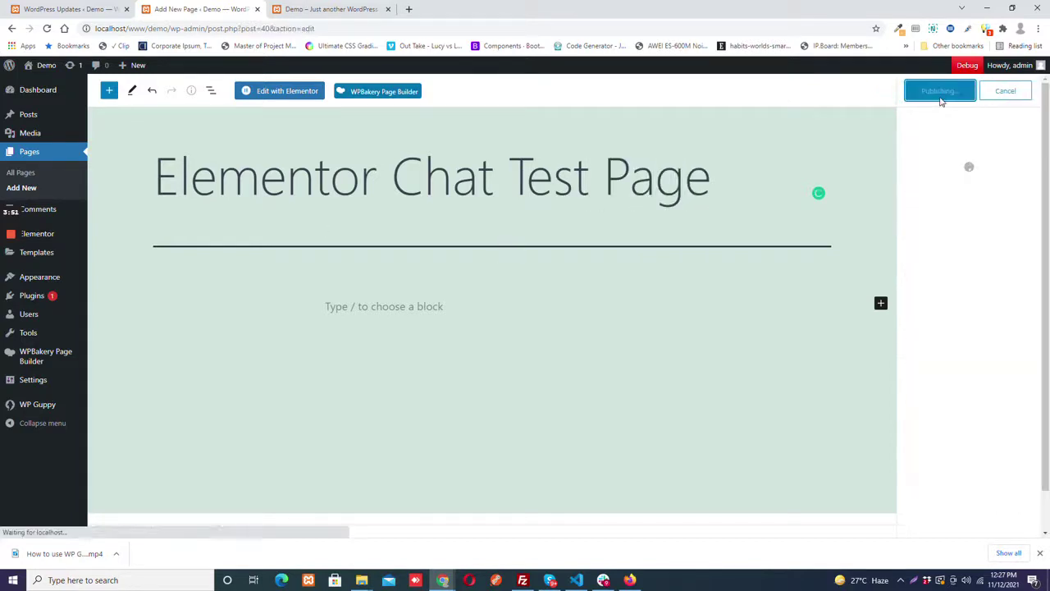
- Open the page for editing with Elementor and add the WP Guppy Chat widget to the empty content area
{"action": "left_click", "coordinate": [276, 94]}
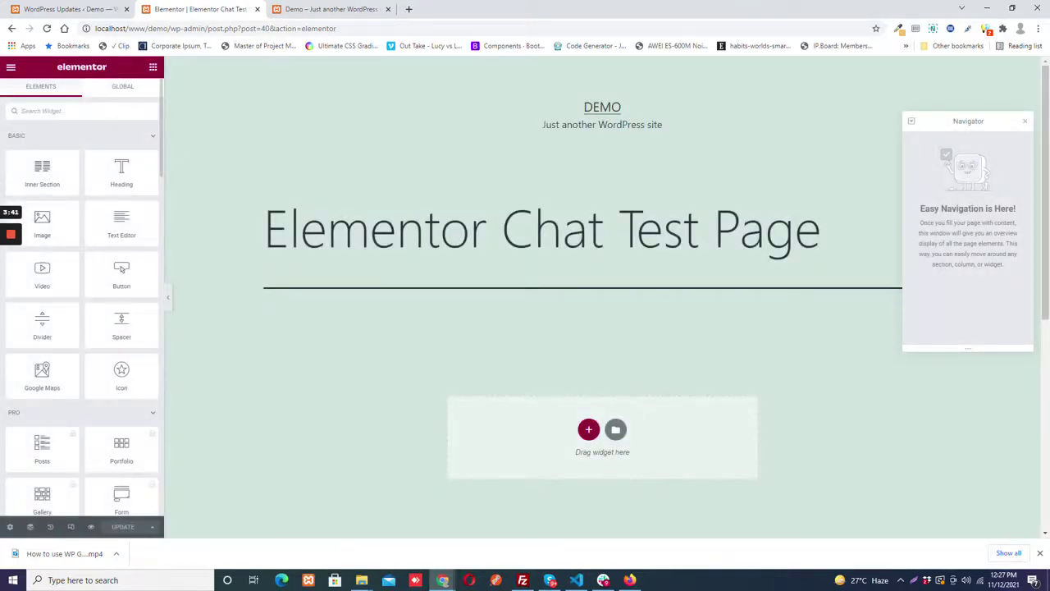
{"action": "type", "text": "chat"}
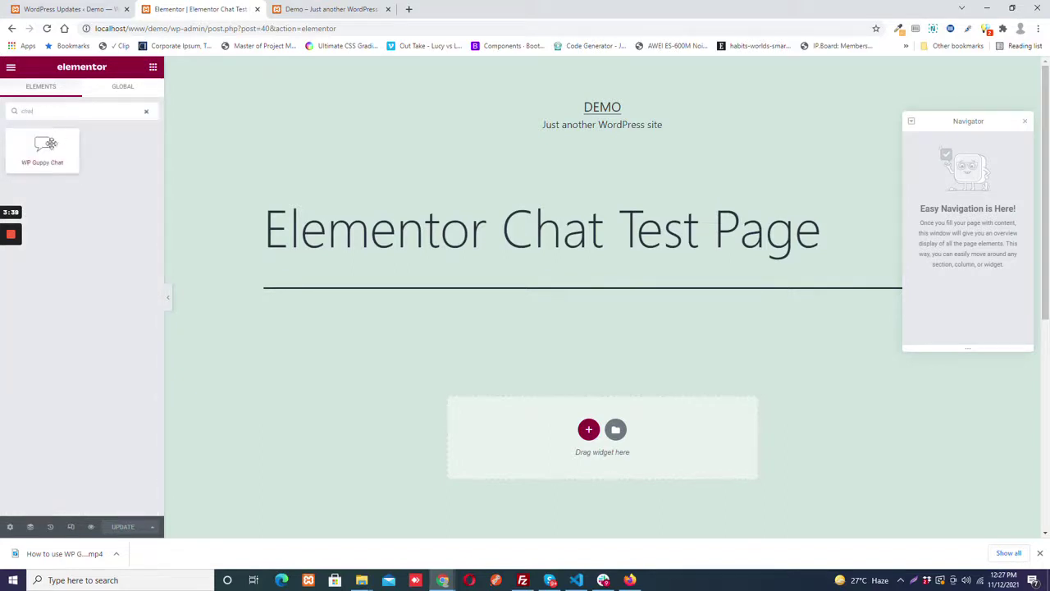
{"action": "left_click_drag", "start_coordinate": [51, 143], "coordinate": [581, 433]}
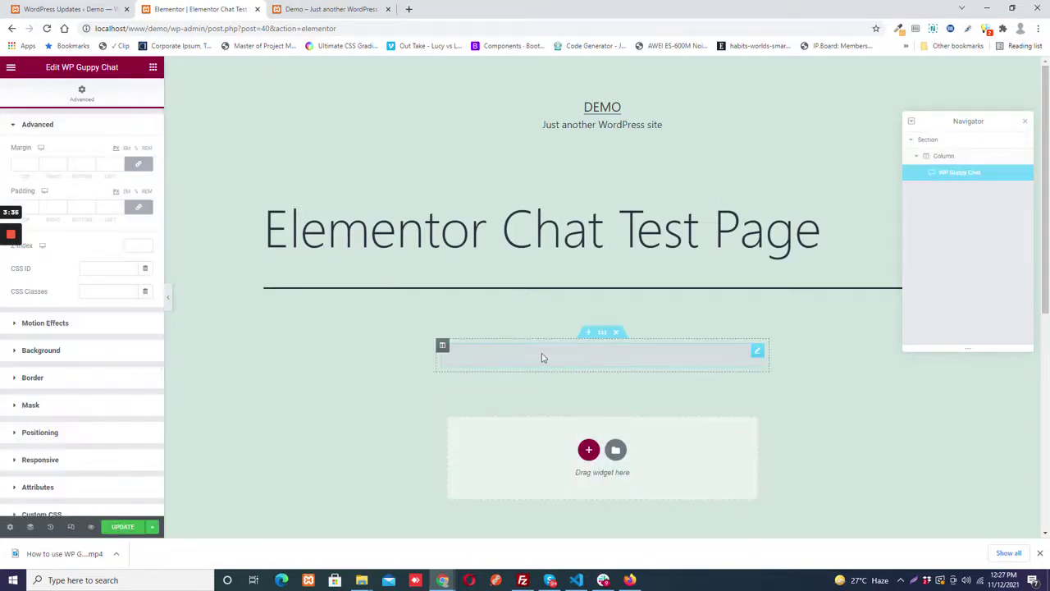
- Set the chat widget's section to Full Width content with No Gap between columns
{"action": "left_click", "coordinate": [603, 332]}
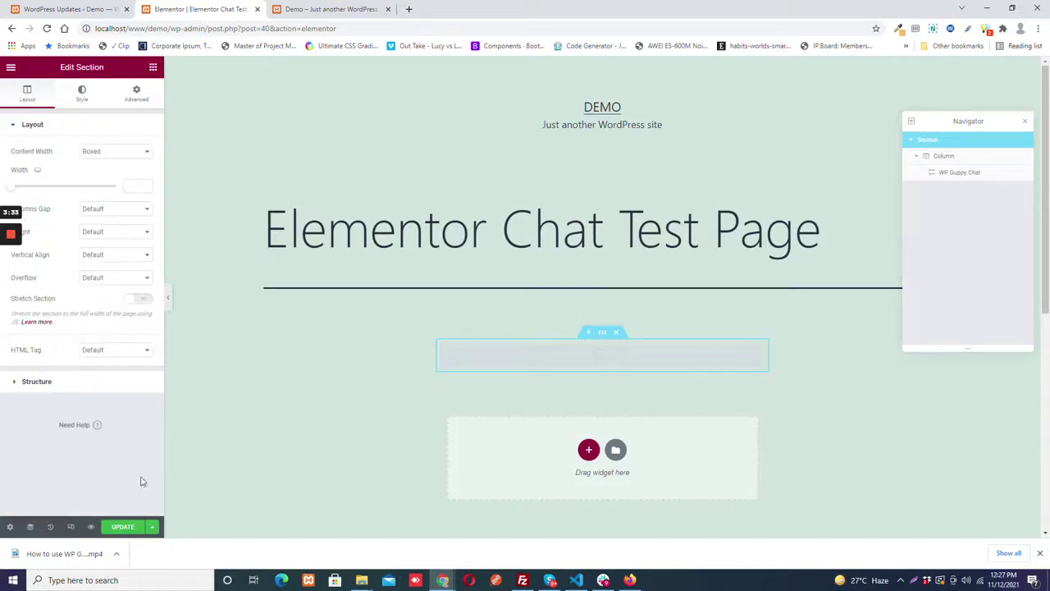
{"action": "left_click", "coordinate": [113, 151]}
{"action": "left_click", "coordinate": [101, 172]}
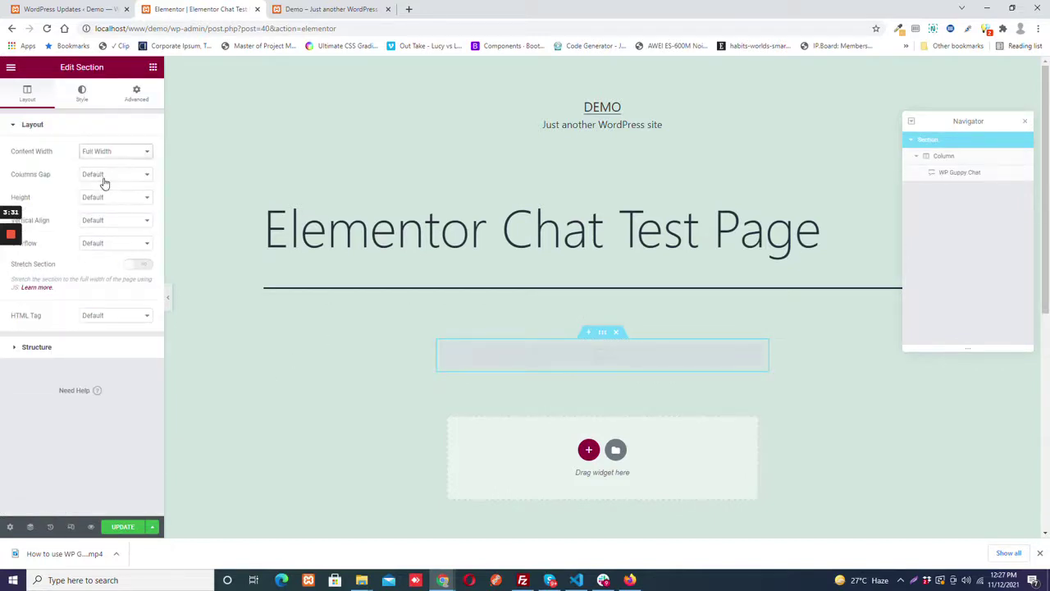
{"action": "left_click", "coordinate": [104, 174]}
{"action": "left_click", "coordinate": [103, 195]}
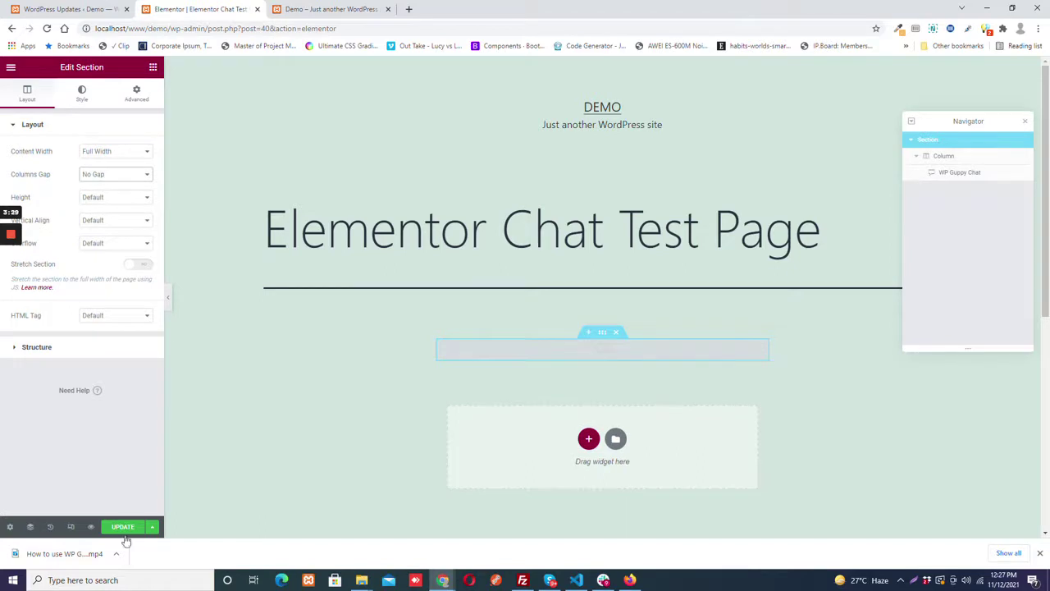
- Set the page layout to Elementor Canvas and update the page
{"action": "left_click", "coordinate": [10, 526]}
{"action": "left_click", "coordinate": [107, 331]}
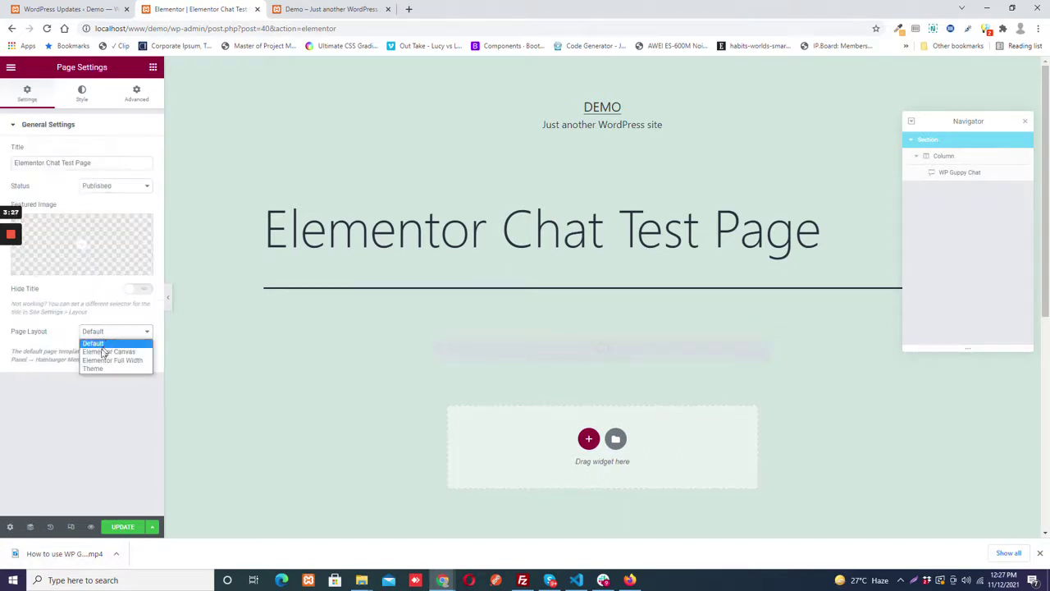
{"action": "left_click", "coordinate": [117, 346]}
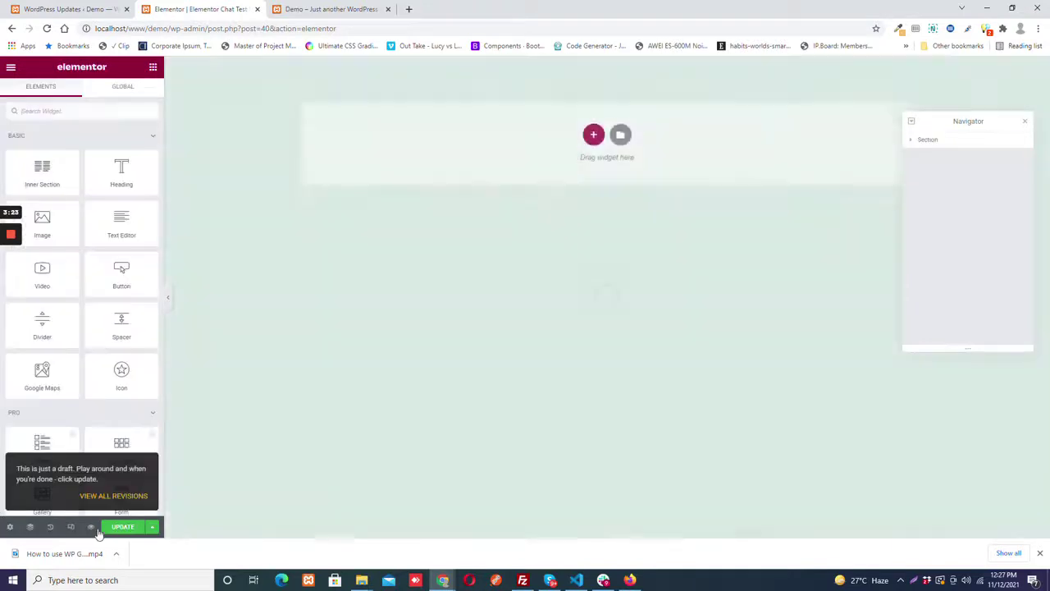
{"action": "left_click", "coordinate": [120, 530]}
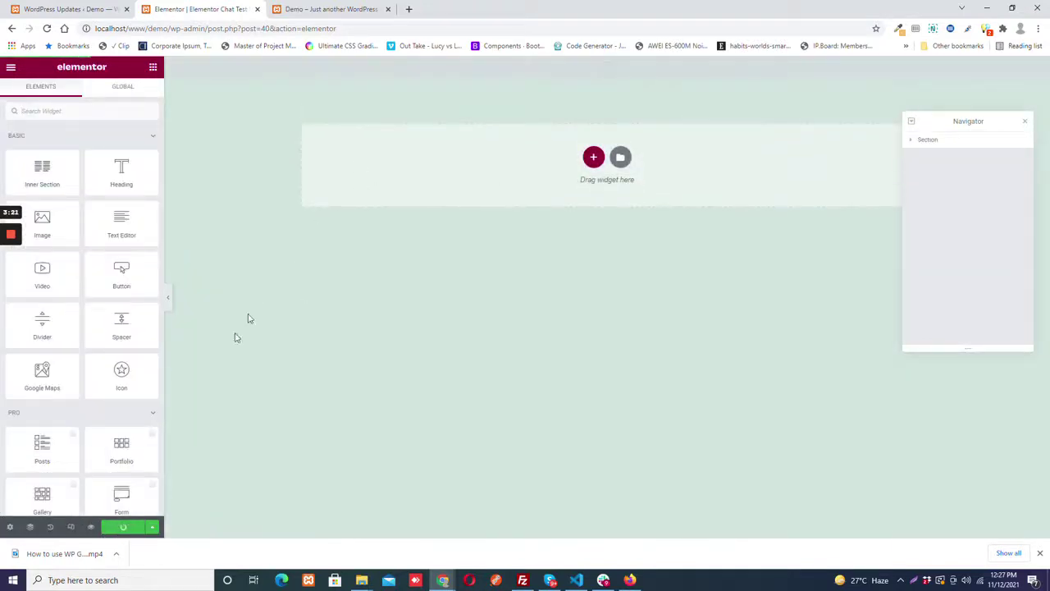
- Preview the page and examine the chat's contacts, chats, friends, blocked users and a friend's conversation, closing the preview and the Demo site
{"action": "left_click", "coordinate": [90, 527]}
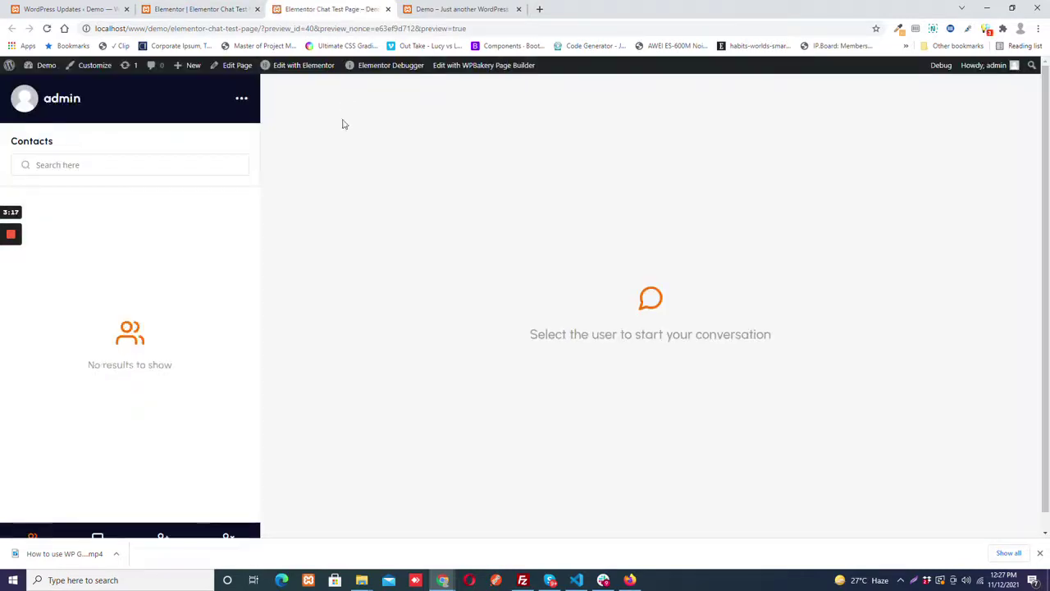
{"action": "left_click", "coordinate": [98, 538]}
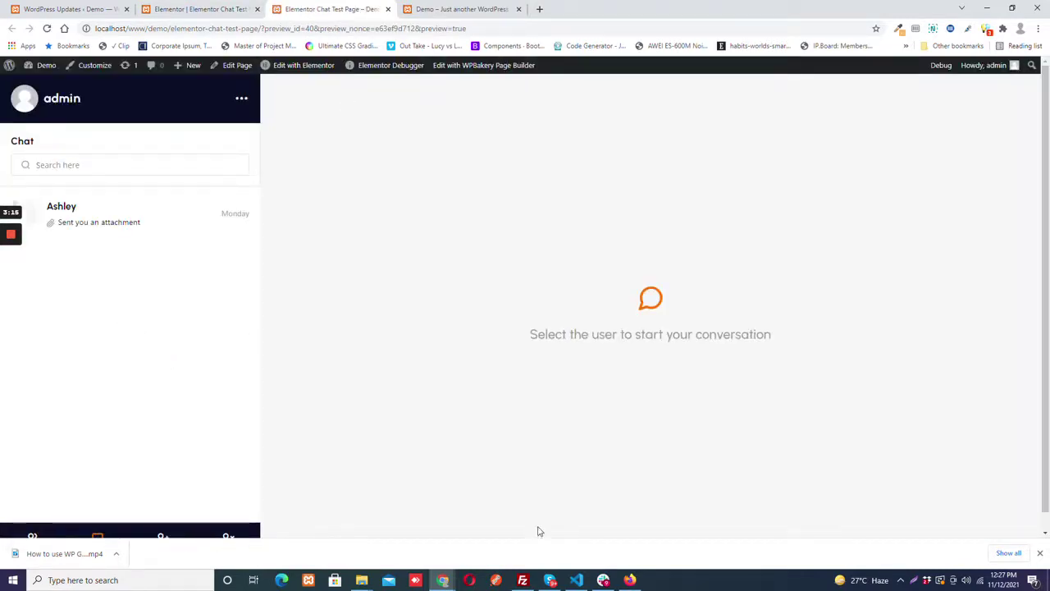
{"action": "left_click", "coordinate": [1039, 554]}
{"action": "left_click", "coordinate": [162, 569]}
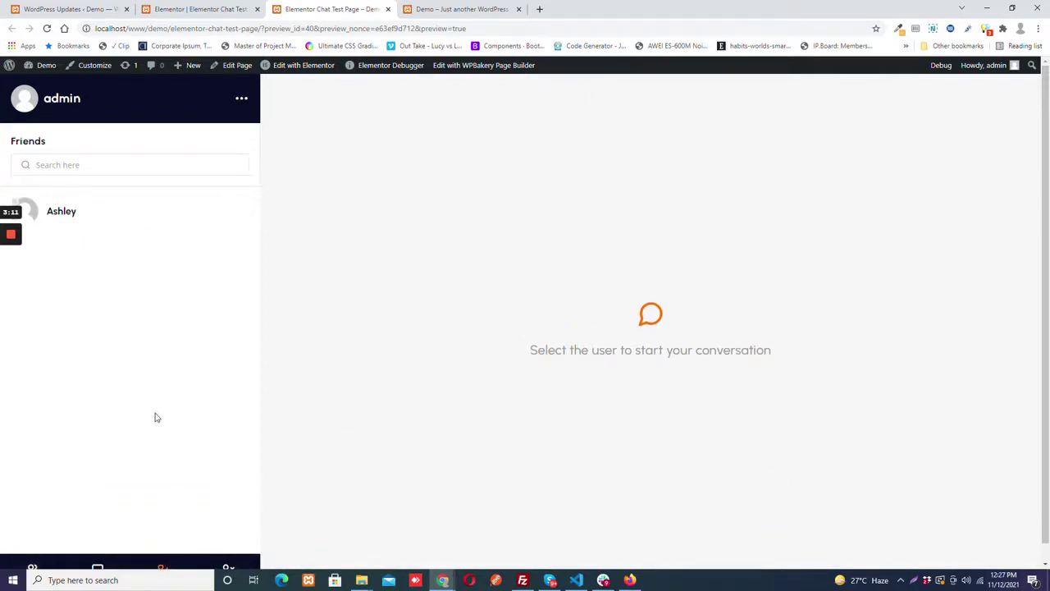
{"action": "left_click", "coordinate": [228, 554]}
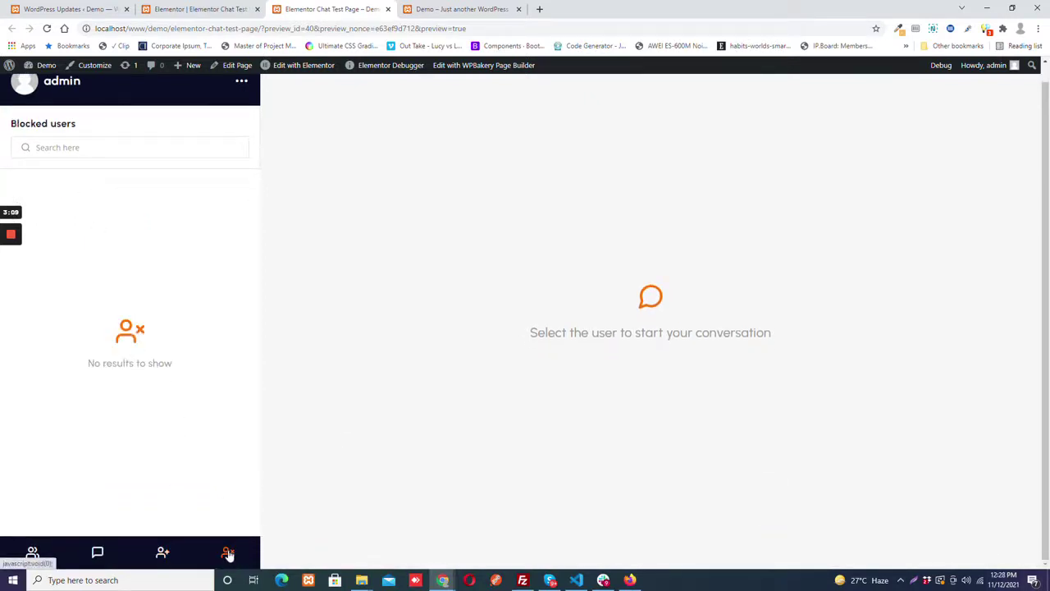
{"action": "left_click", "coordinate": [162, 553]}
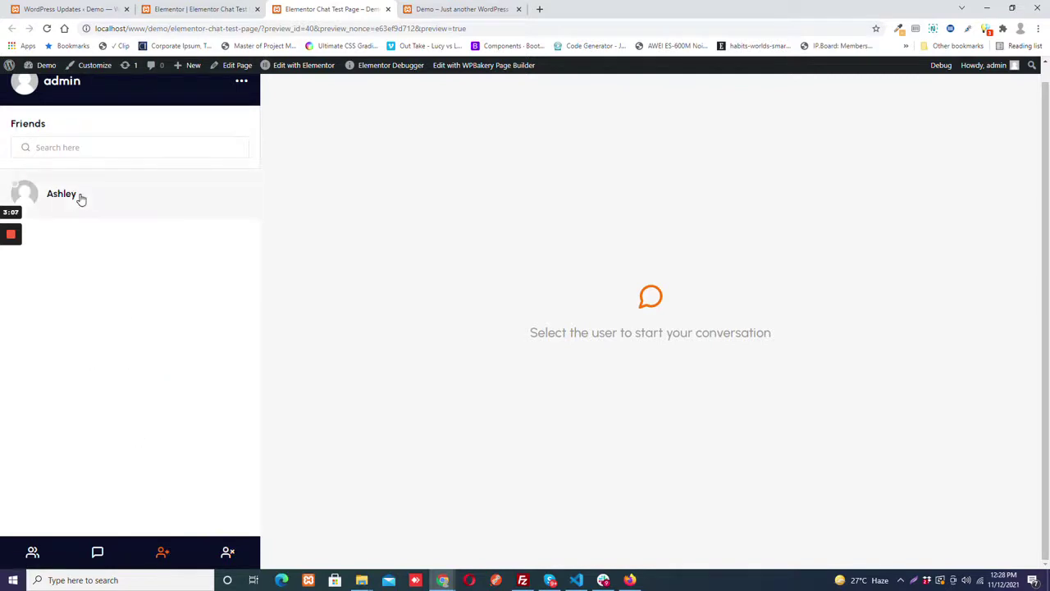
{"action": "left_click", "coordinate": [81, 199]}
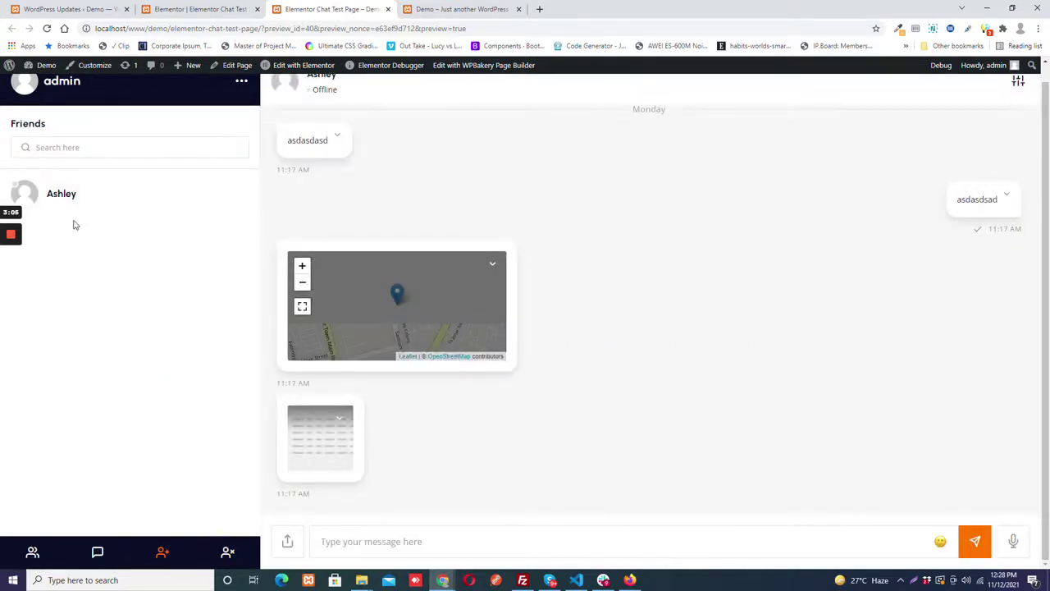
{"action": "left_click", "coordinate": [95, 552]}
{"action": "left_click", "coordinate": [33, 555]}
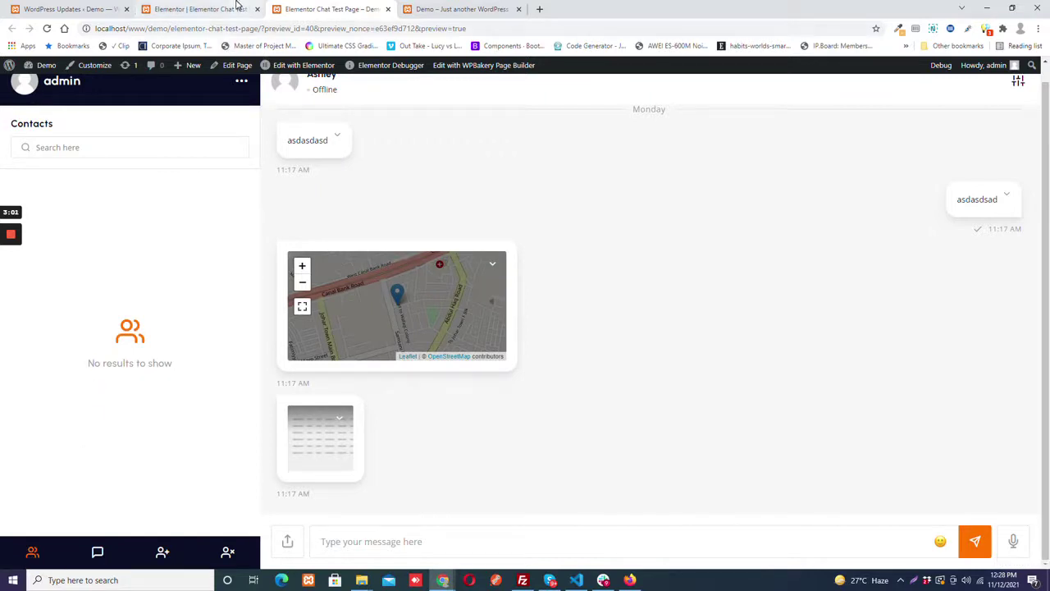
{"action": "left_click", "coordinate": [389, 9]}
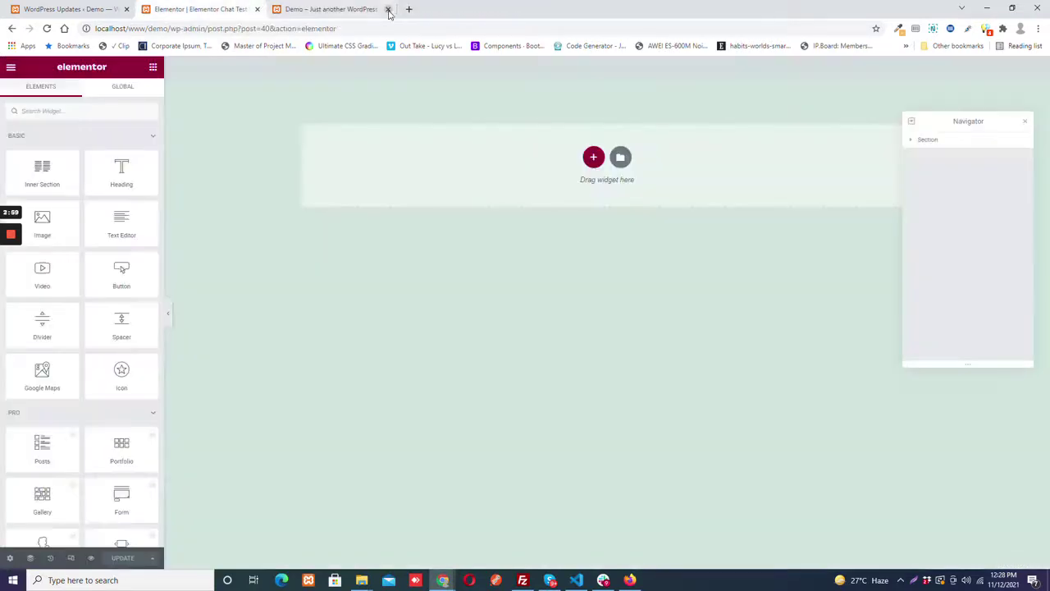
{"action": "left_click", "coordinate": [389, 9]}
- Return to the WordPress dashboard and add a new page titled "Chat with WordPress"
{"action": "left_click", "coordinate": [71, 7]}
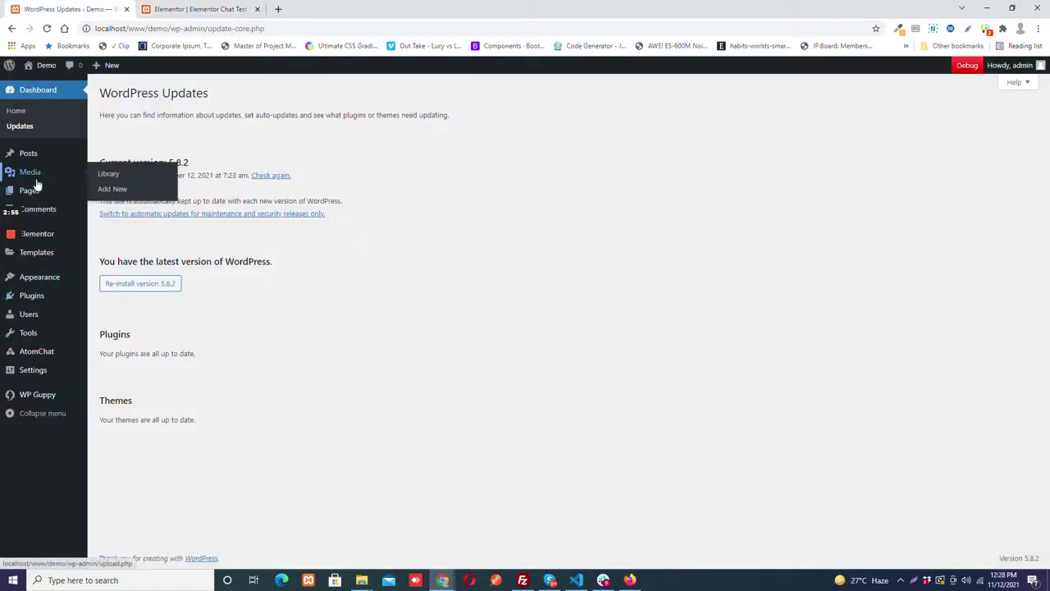
{"action": "mouse_move", "coordinate": [65, 199]}
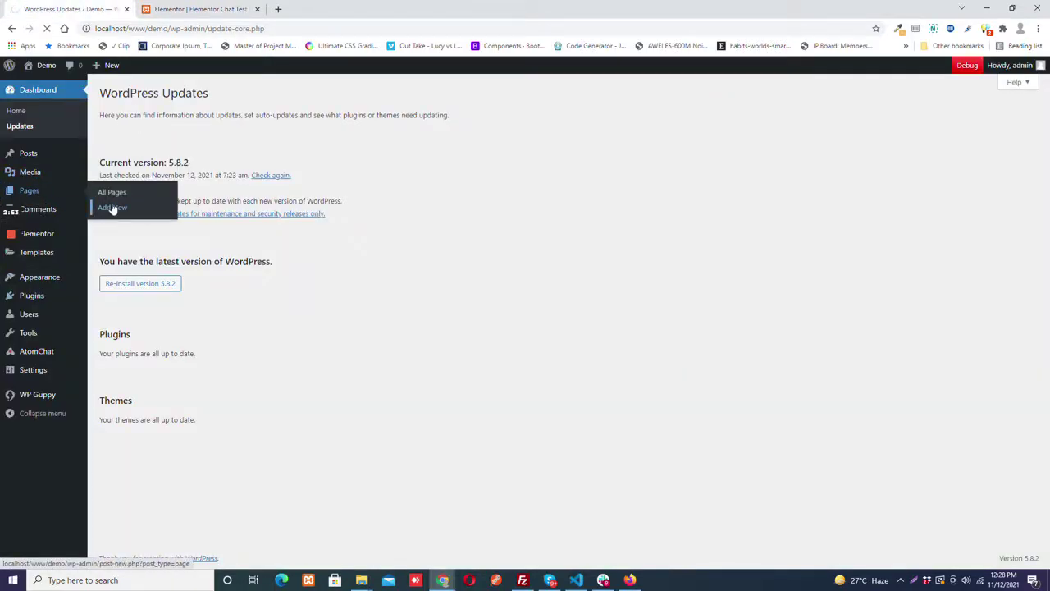
{"action": "left_click", "coordinate": [112, 208]}
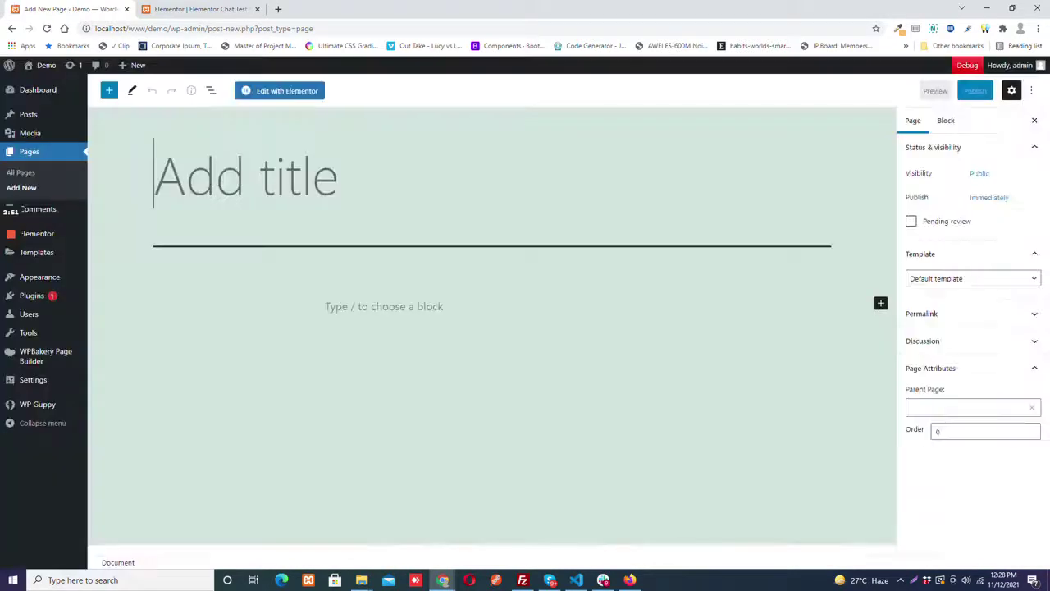
{"action": "type", "text": "Chat with Wpor"}
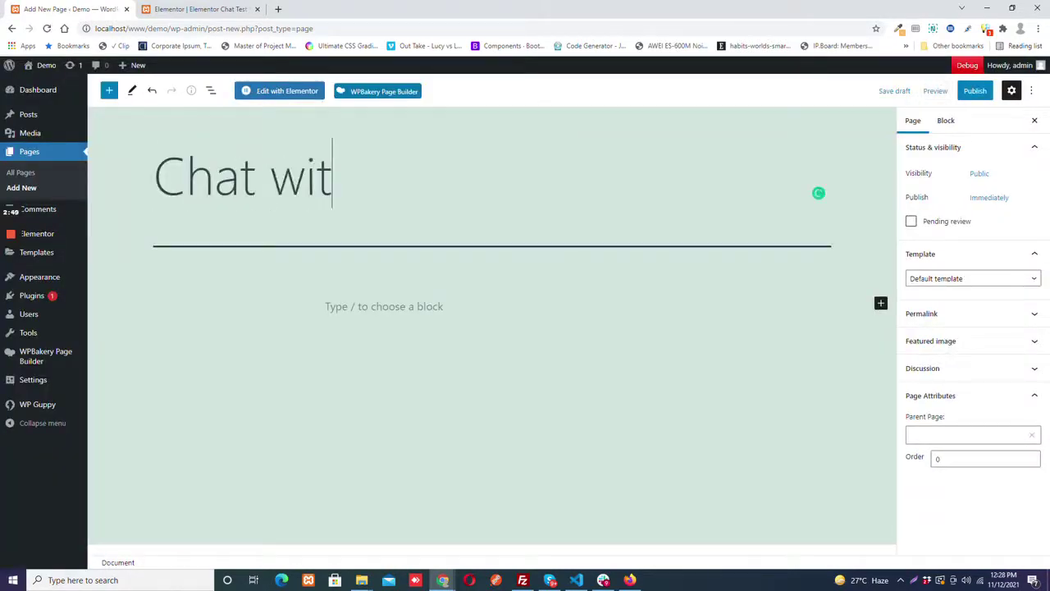
{"action": "key", "text": "BackSpace"}
{"action": "key", "text": "BackSpace"}
{"action": "key", "text": "BackSpace"}
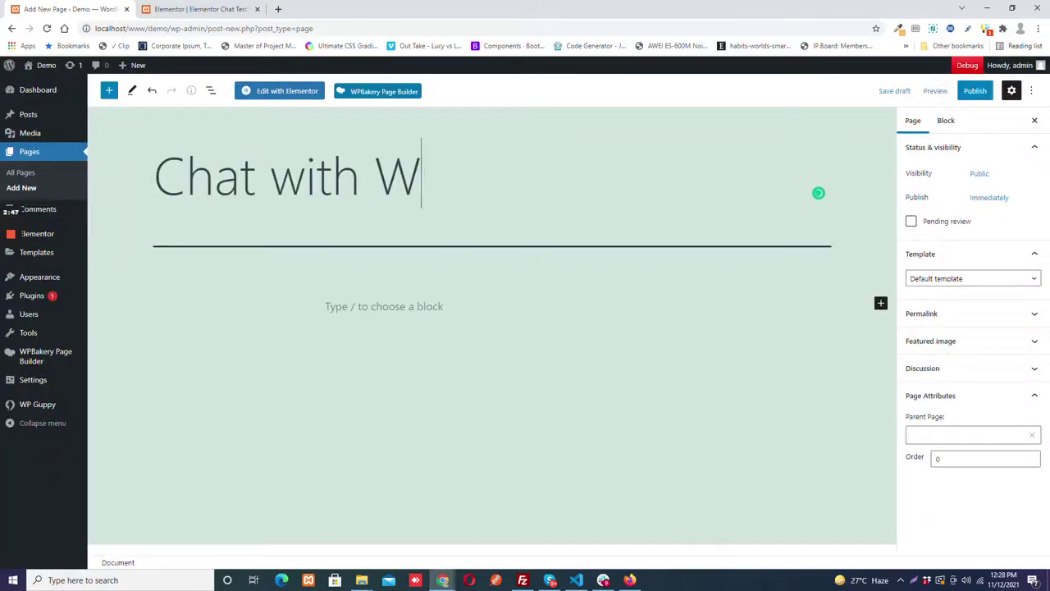
{"action": "type", "text": "ordPress"}
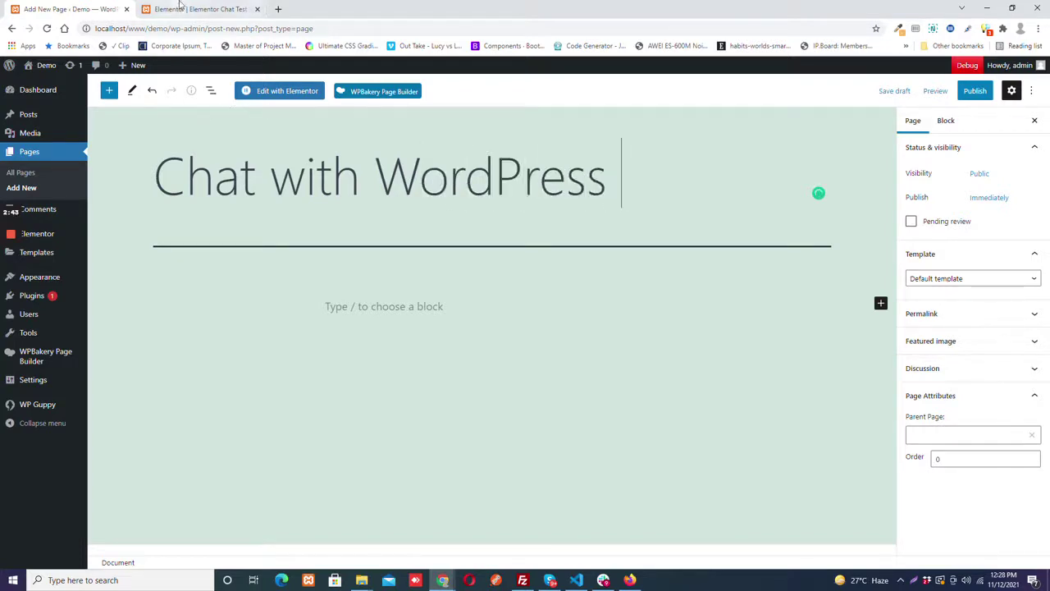
- Open the WP Guppy settings in a separate tab, copy the [getGuppyConversation] shortcode and return to the new page
{"action": "middle_click", "coordinate": [32, 404]}
{"action": "left_click", "coordinate": [226, 8]}
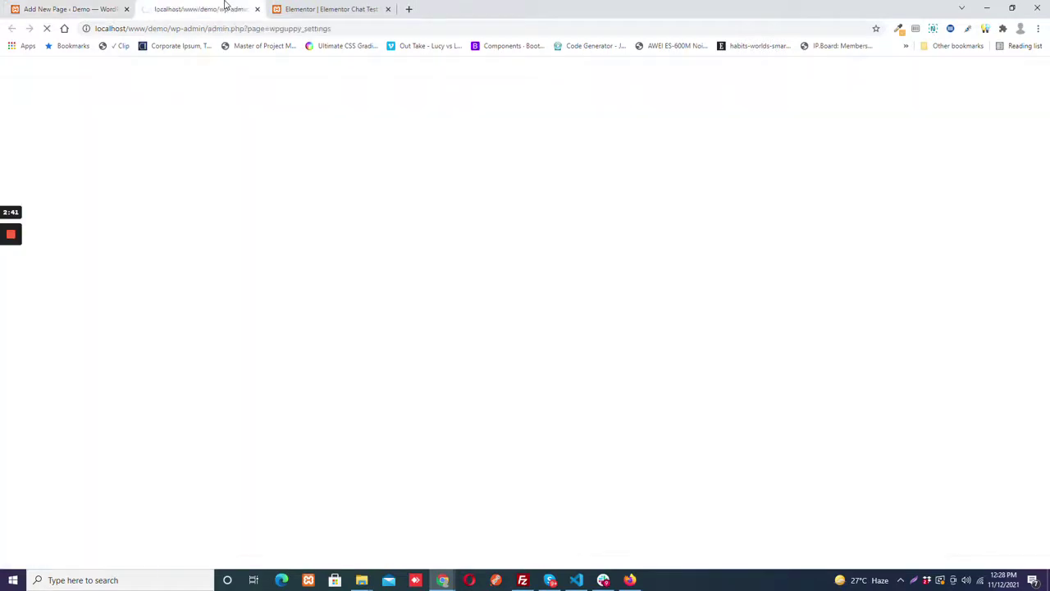
{"action": "left_click", "coordinate": [315, 227]}
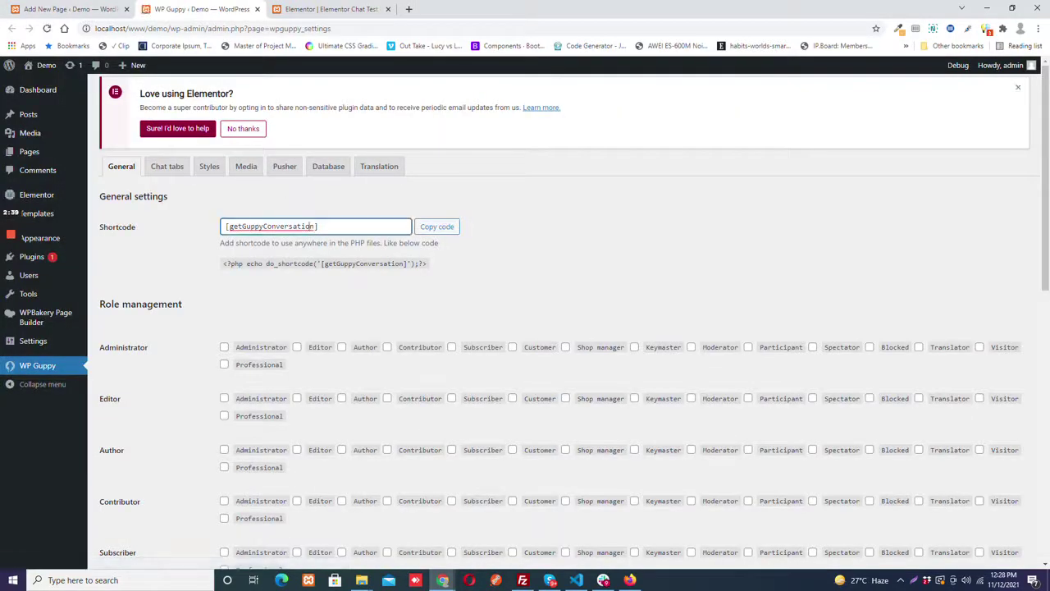
{"action": "left_click", "coordinate": [444, 228]}
{"action": "left_click", "coordinate": [95, 8]}
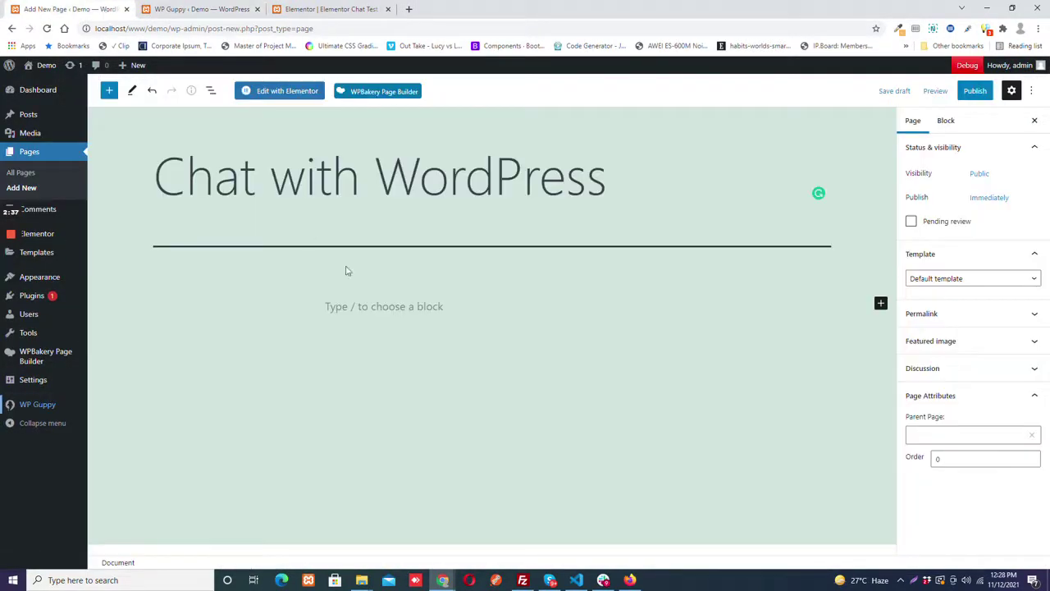
- Insert a Shortcode block containing [getGuppyConversation] below the title and publish the page
{"action": "left_click", "coordinate": [881, 303]}
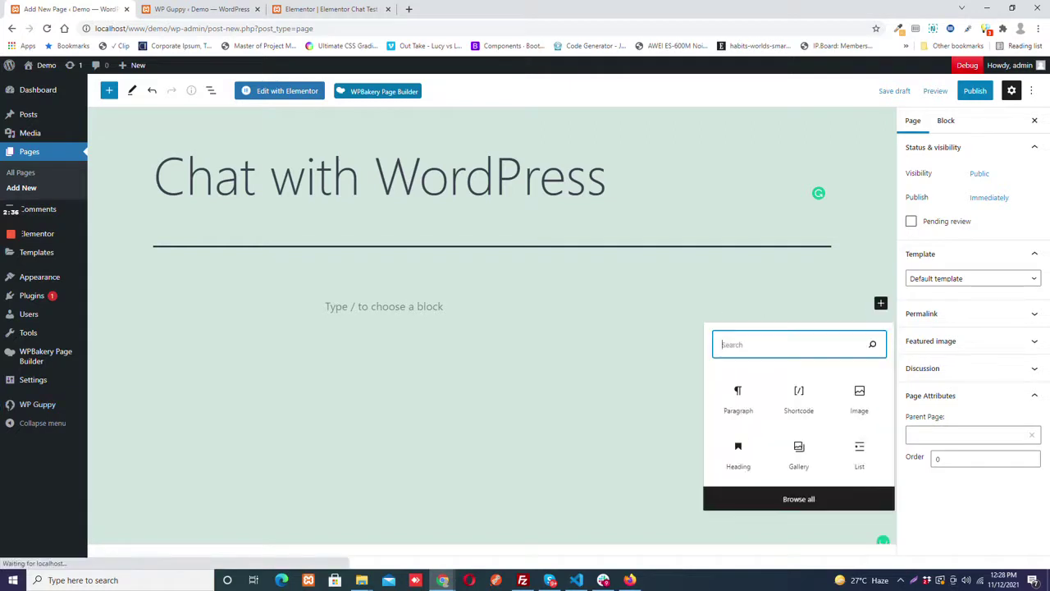
{"action": "left_click", "coordinate": [800, 399]}
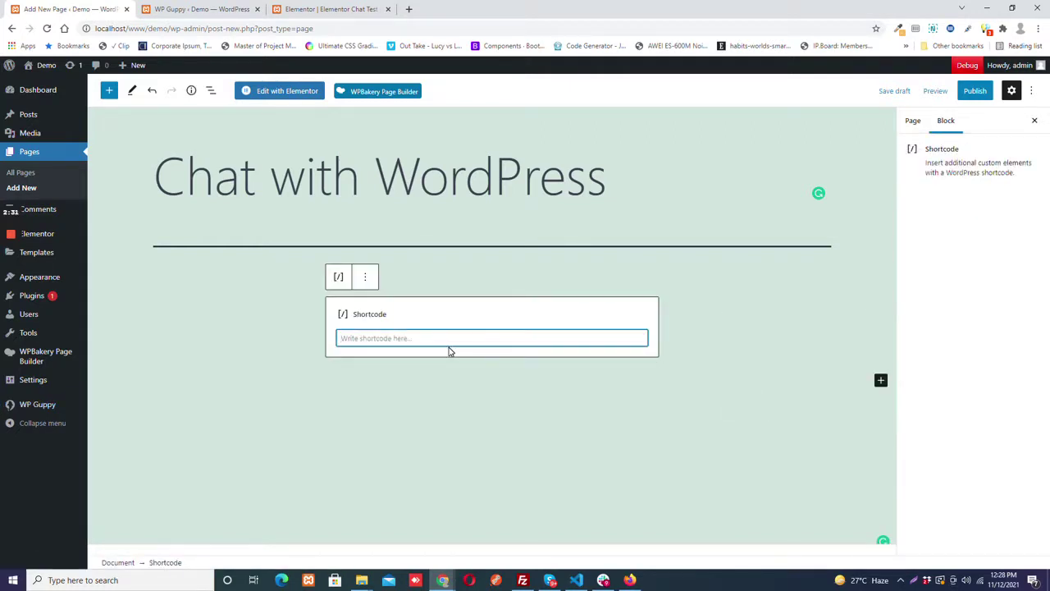
{"action": "type", "text": "sh"}
{"action": "key", "text": "BackSpace"}
{"action": "key", "text": "BackSpace"}
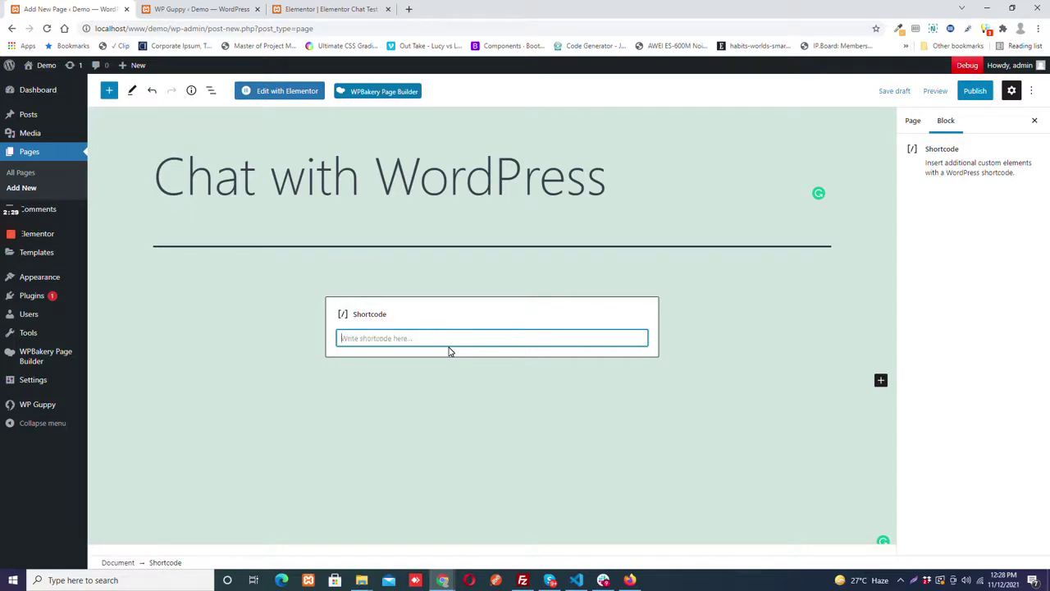
{"action": "key", "text": "ctrl+v"}
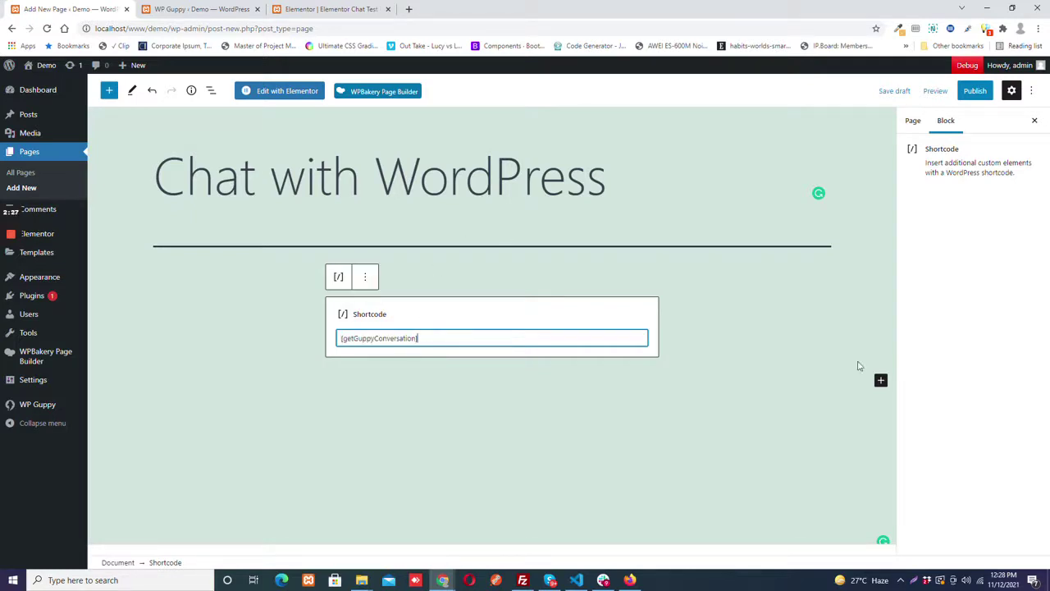
{"action": "left_click", "coordinate": [972, 94]}
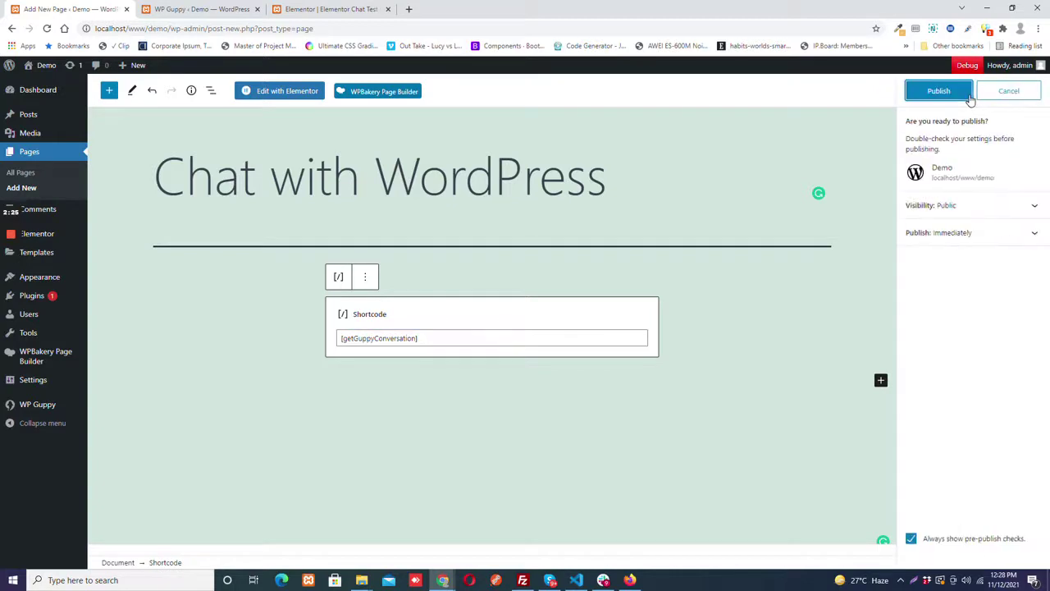
{"action": "left_click", "coordinate": [939, 91]}
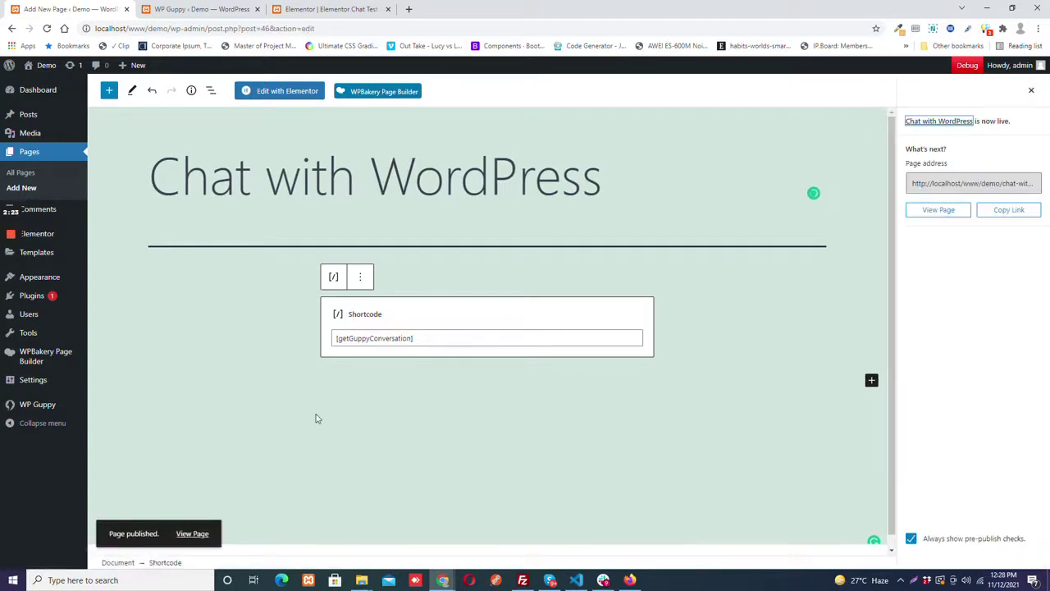
- View the published "Chat with WordPress" page and examine the chat's contacts, chats, friends and blocked users
{"action": "left_click", "coordinate": [183, 534]}
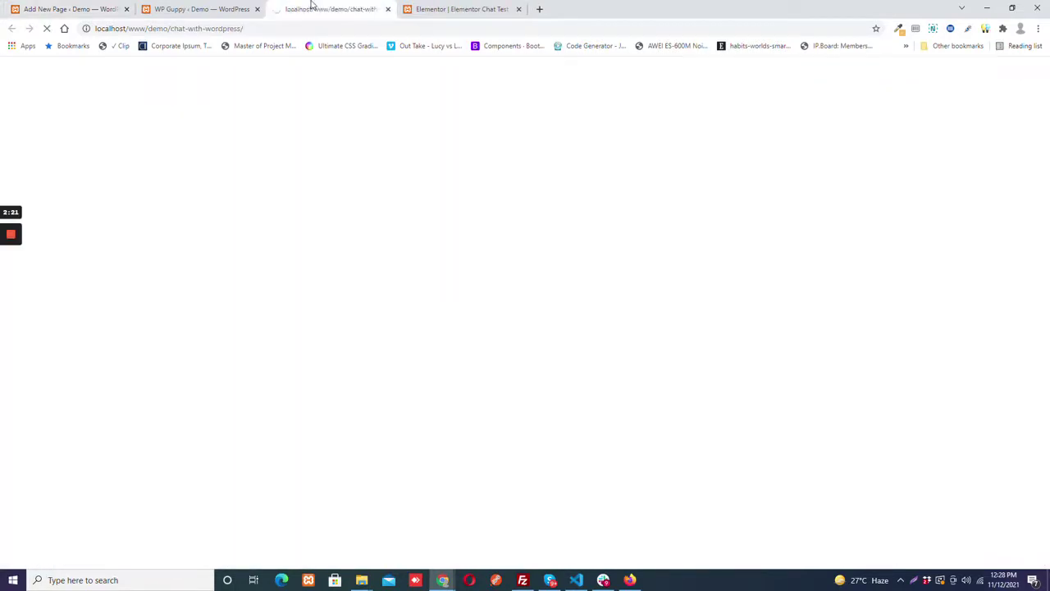
{"action": "scroll", "coordinate": [235, 239], "scroll_direction": "down", "scroll_amount": 6}
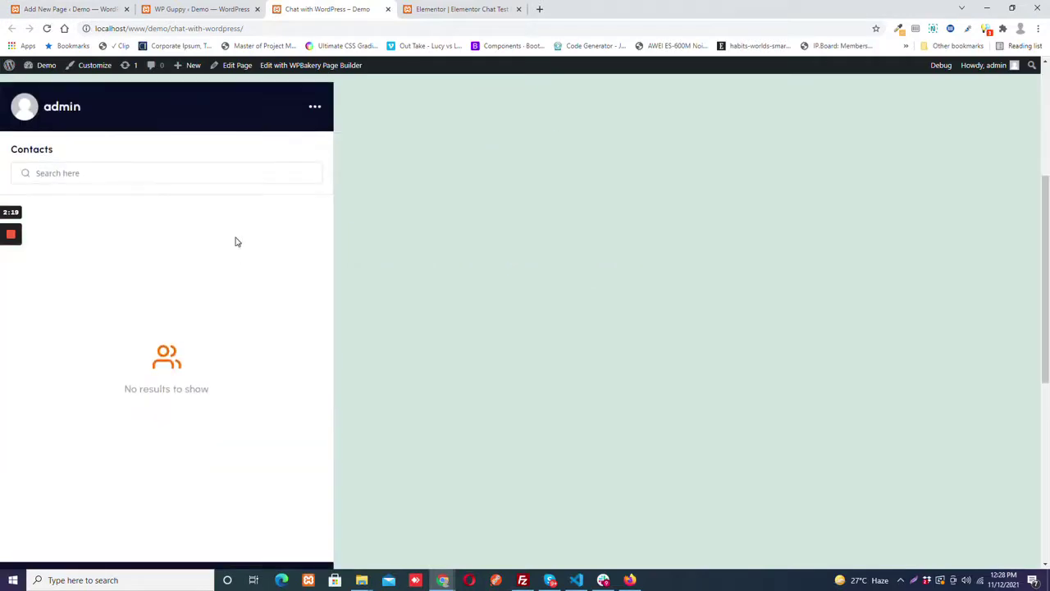
{"action": "left_click", "coordinate": [123, 364]}
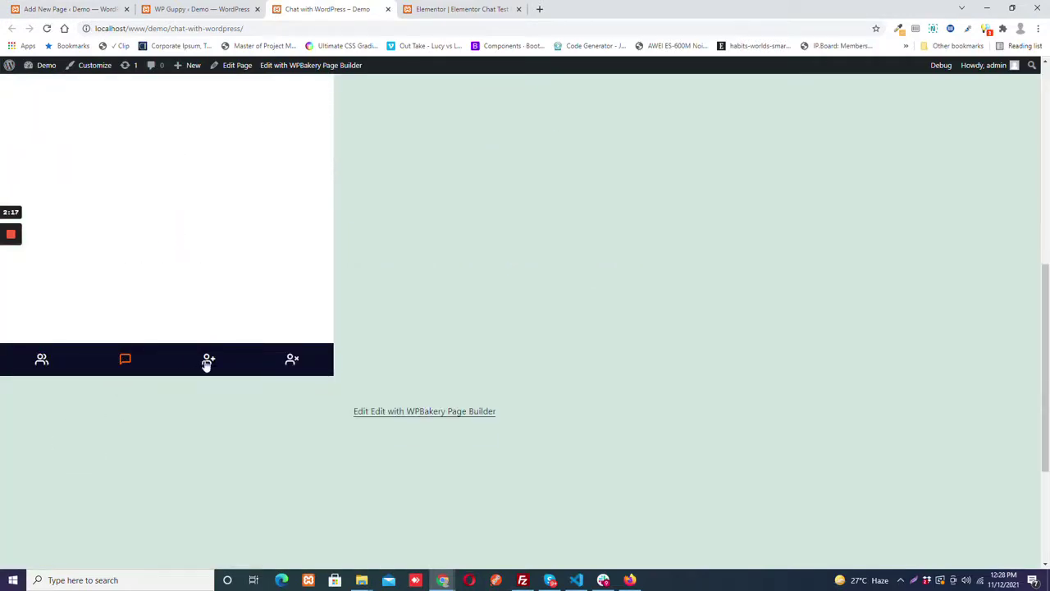
{"action": "left_click", "coordinate": [208, 361]}
{"action": "left_click", "coordinate": [292, 361]}
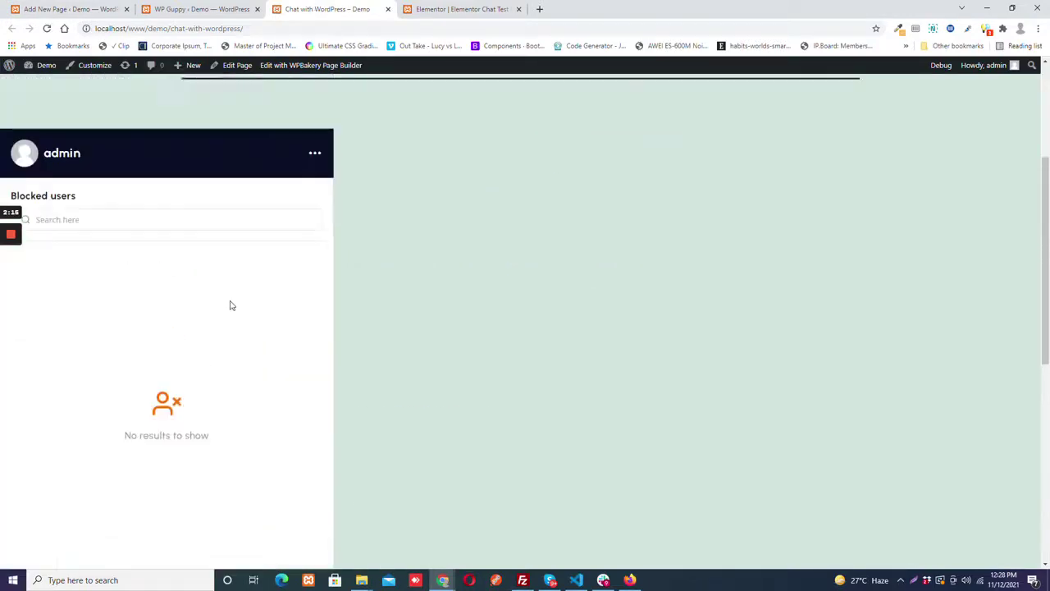
{"action": "scroll", "coordinate": [156, 288], "scroll_direction": "down", "scroll_amount": 1}
- From the WP Guppy settings tab, add another new page titled "Chat with WP Bakery" in a separate tab and publish it
{"action": "left_click", "coordinate": [203, 7]}
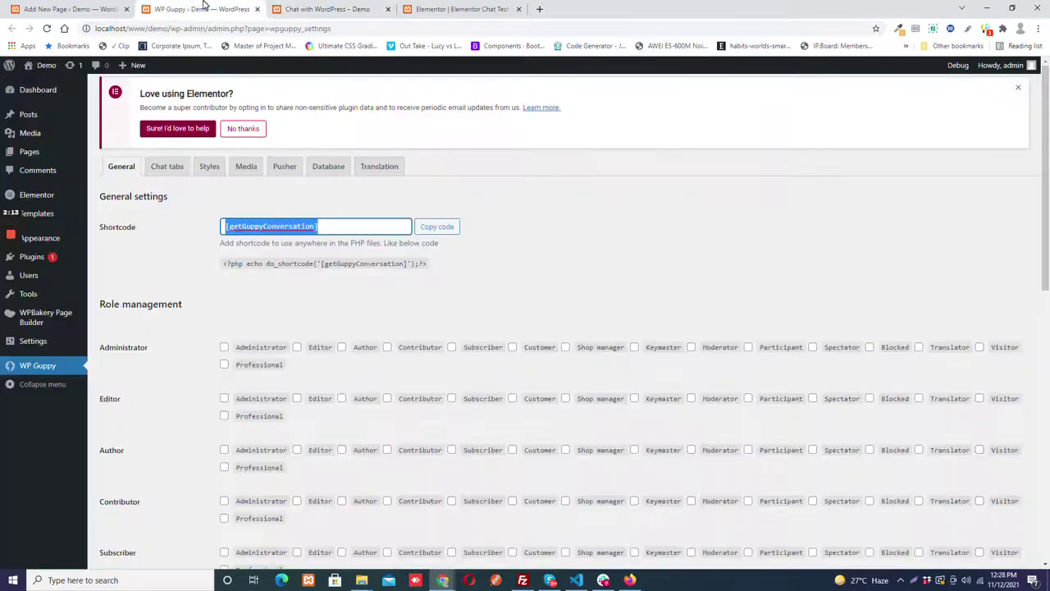
{"action": "mouse_move", "coordinate": [59, 156]}
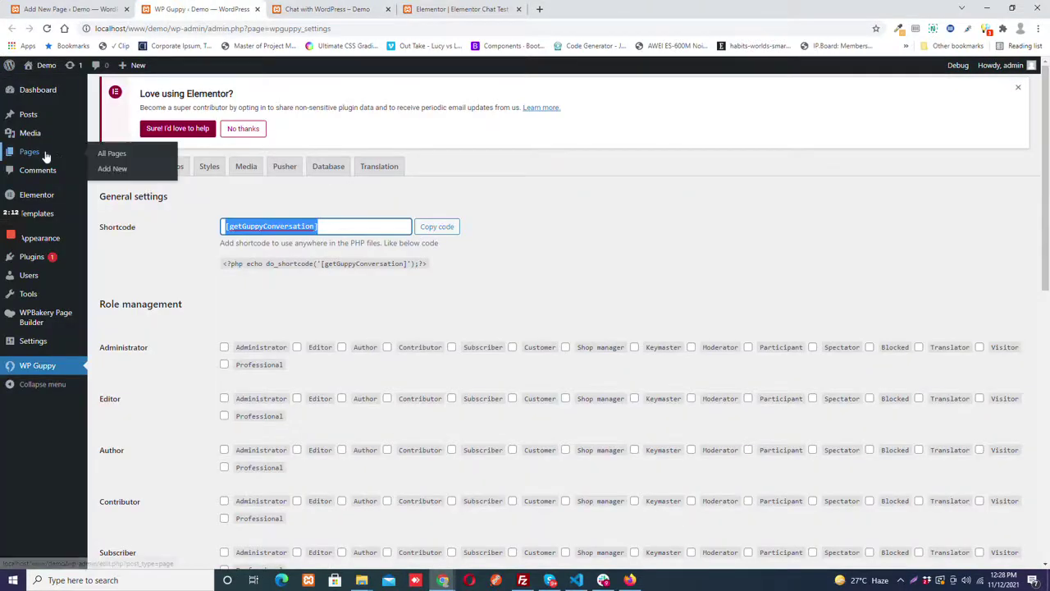
{"action": "middle_click", "coordinate": [112, 170]}
{"action": "left_click", "coordinate": [353, 8]}
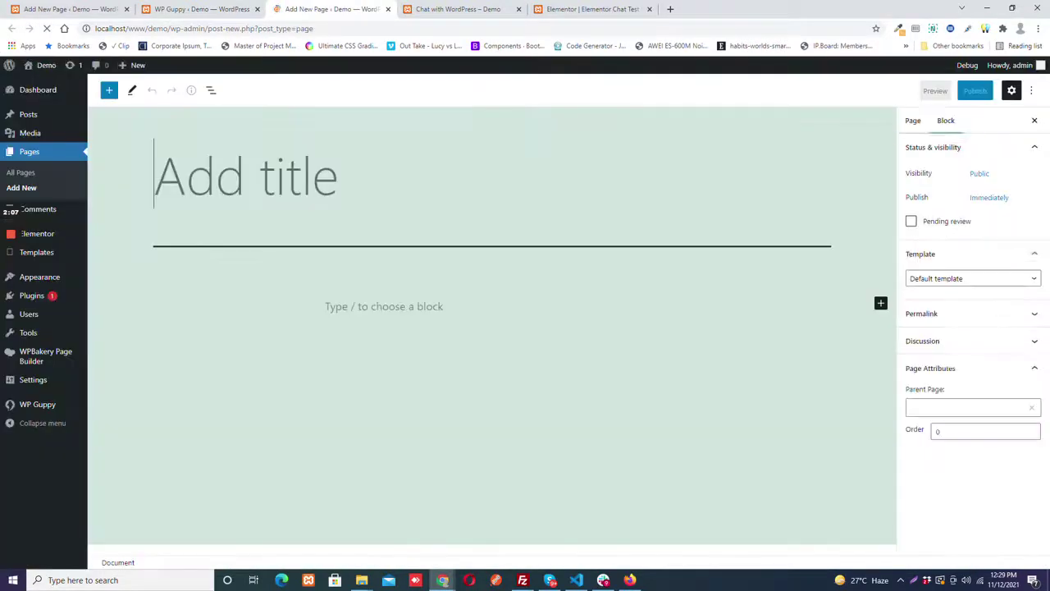
{"action": "type", "text": "Chat wit"}
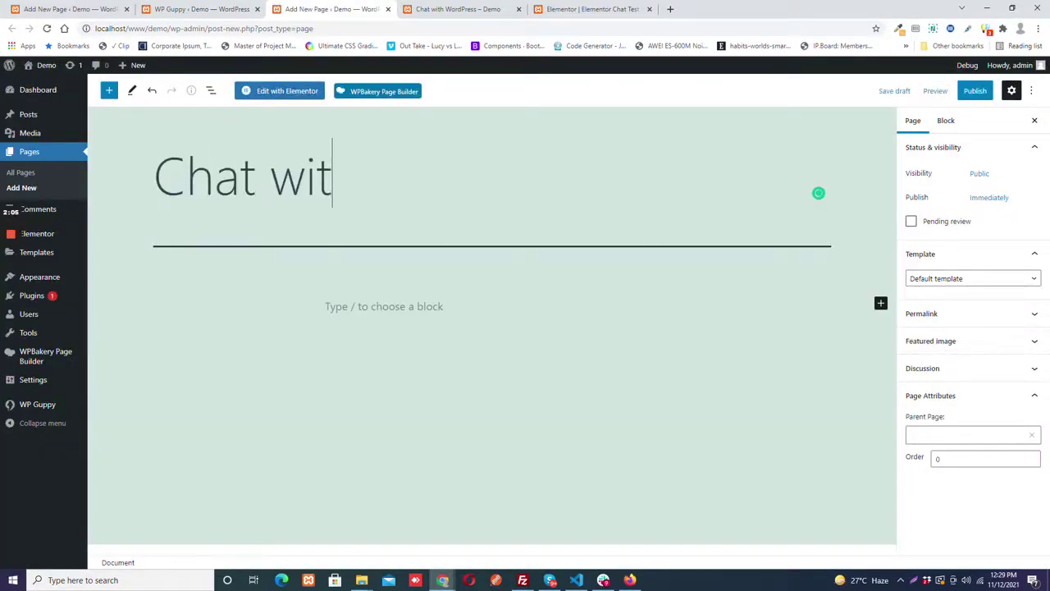
{"action": "type", "text": "h WP Bakery"}
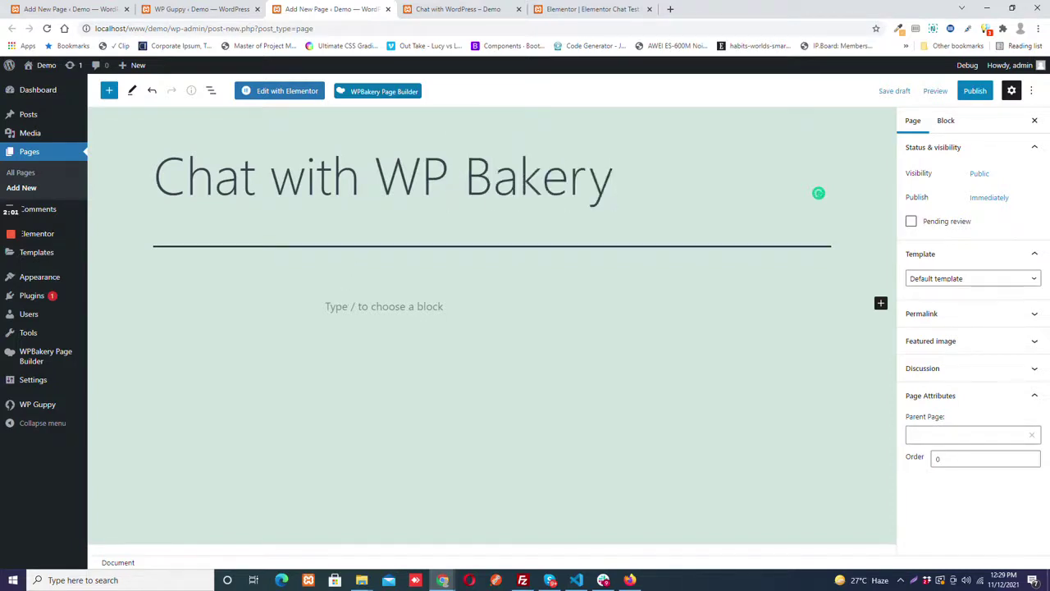
{"action": "left_click", "coordinate": [975, 91]}
{"action": "left_click", "coordinate": [952, 92]}
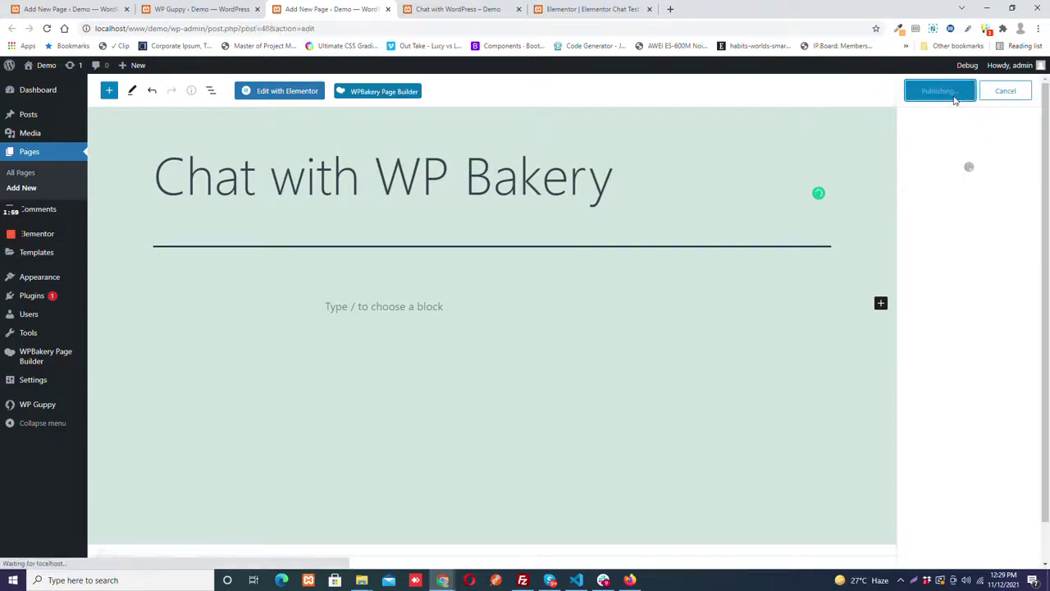
- Add the WP Guppy Chat element to the page in WPBakery's Backend Editor, save the element's settings and update the page
{"action": "left_click", "coordinate": [371, 93]}
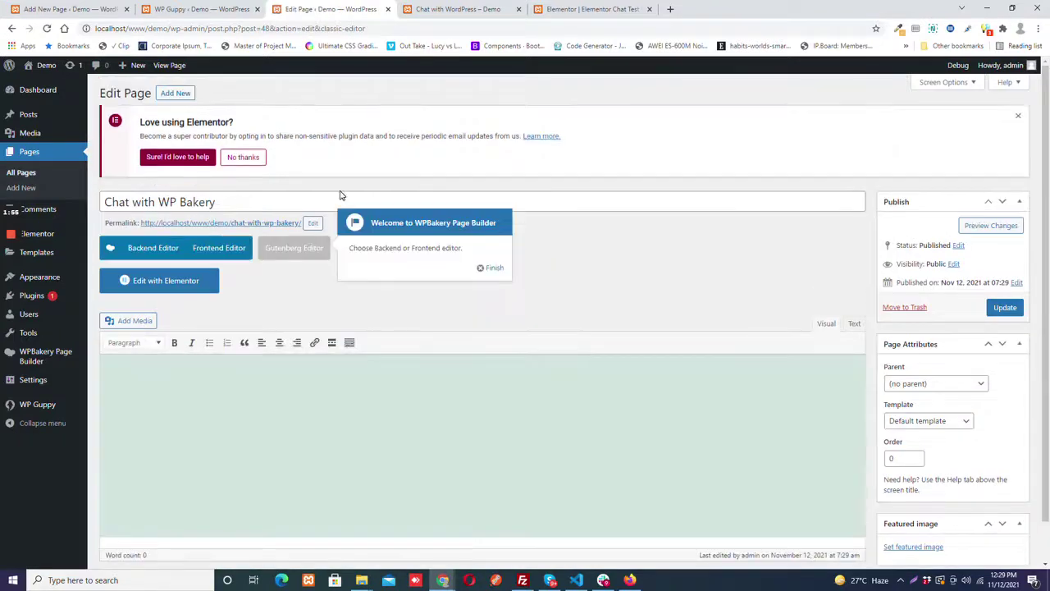
{"action": "left_click", "coordinate": [150, 249]}
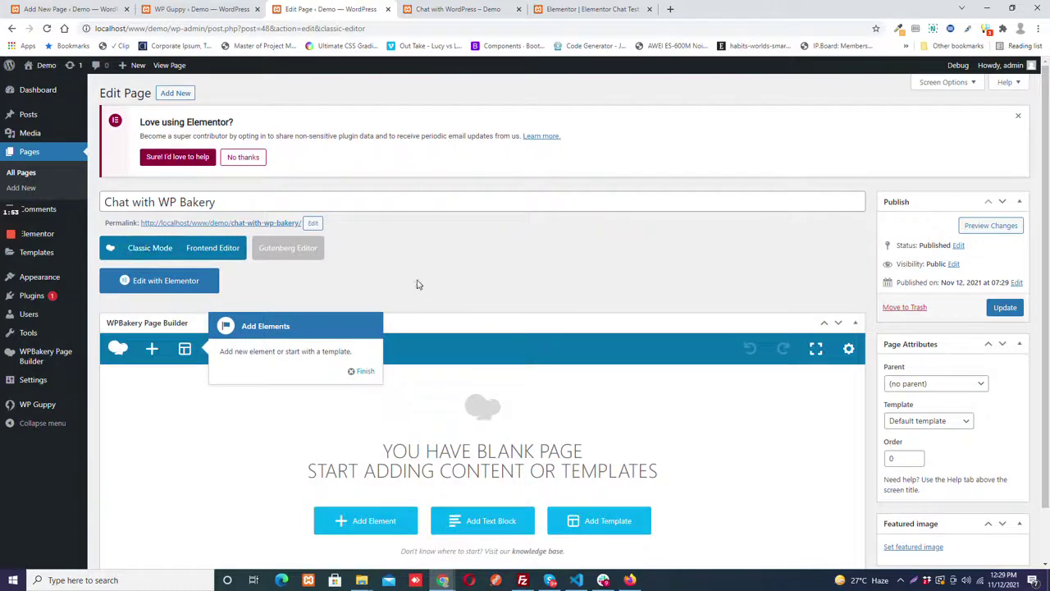
{"action": "scroll", "coordinate": [417, 283], "scroll_direction": "down", "scroll_amount": 1}
{"action": "left_click", "coordinate": [373, 464]}
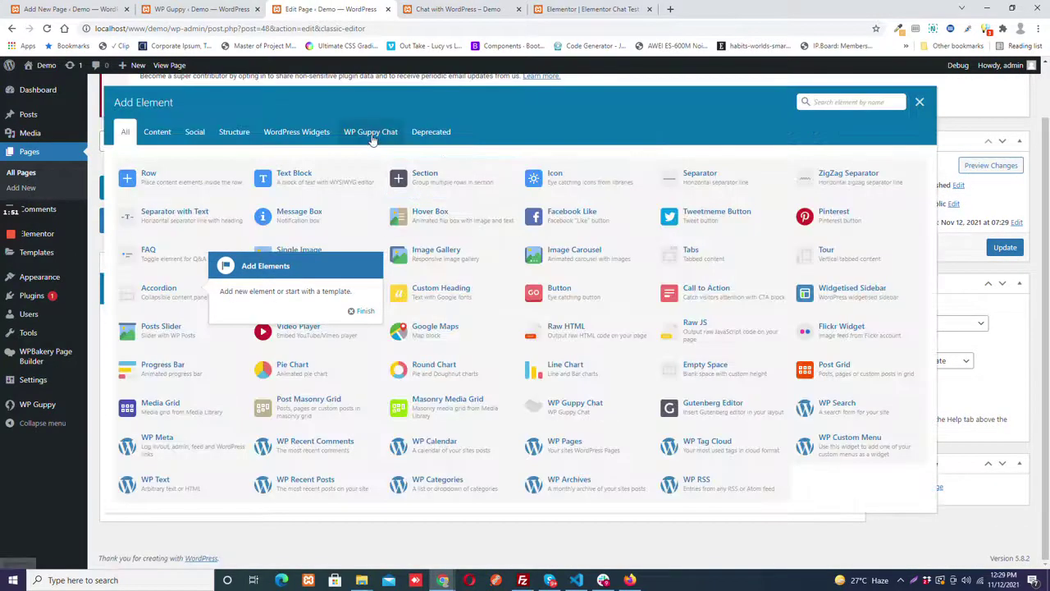
{"action": "left_click", "coordinate": [372, 135]}
{"action": "left_click", "coordinate": [177, 175]}
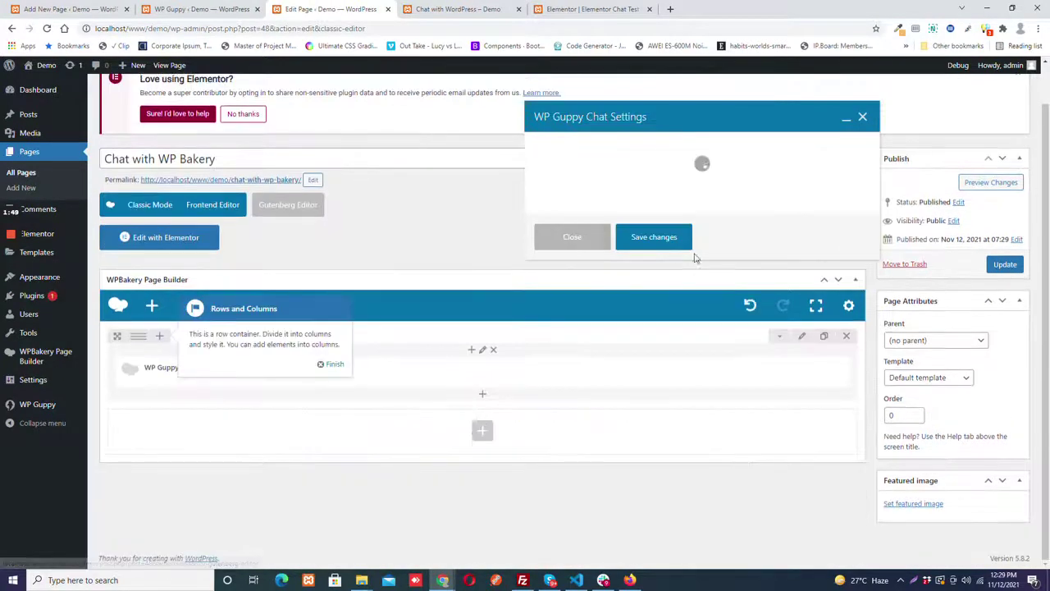
{"action": "left_click", "coordinate": [640, 238]}
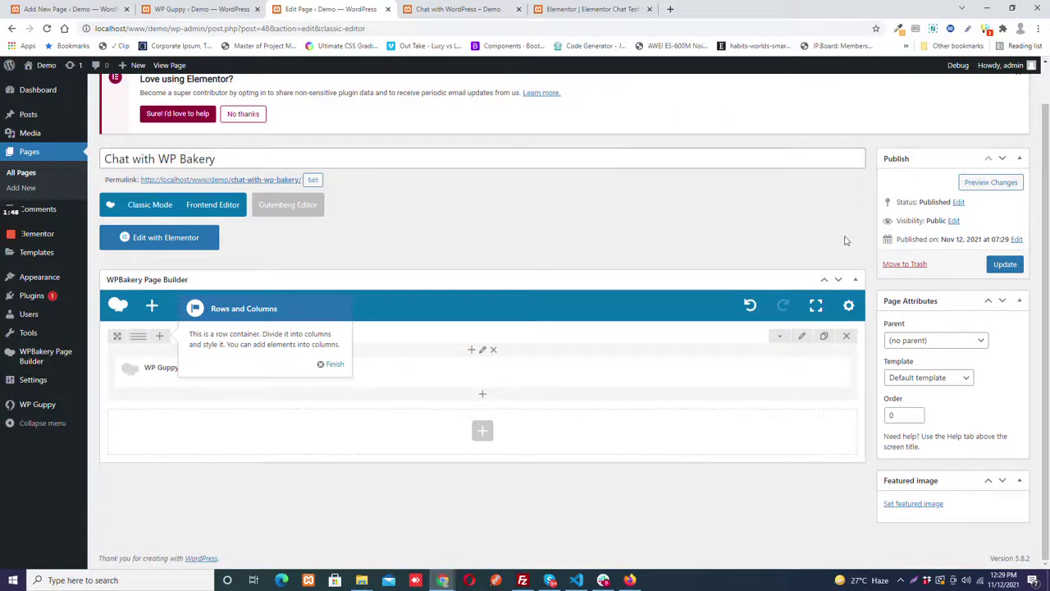
{"action": "left_click", "coordinate": [1001, 266]}
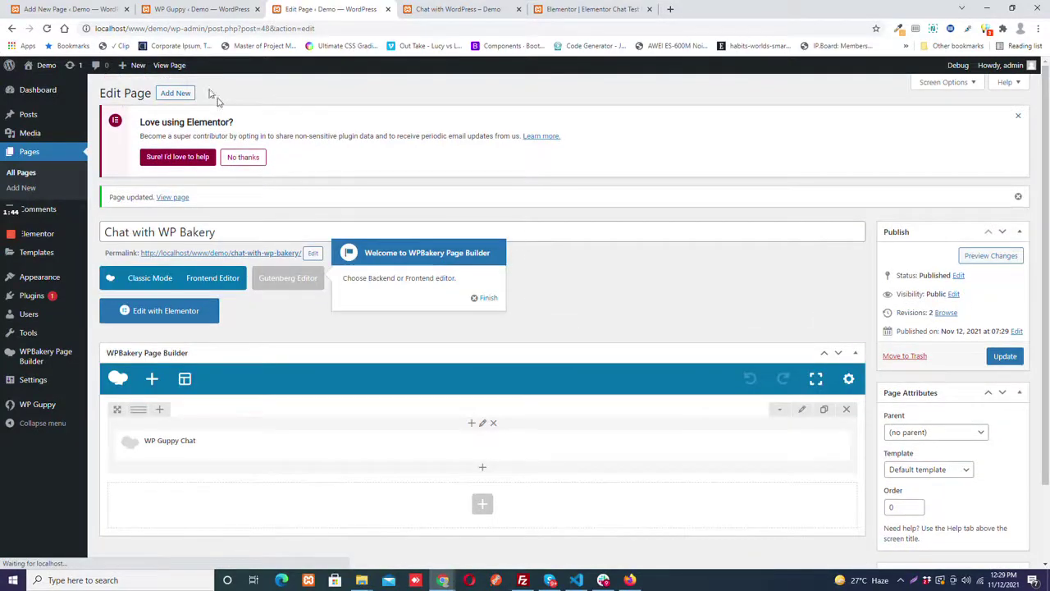
- View the "Chat with WP Bakery" page in a separate tab and examine the chat's contacts and chats
{"action": "left_click", "coordinate": [174, 65], "text": "ctrl"}
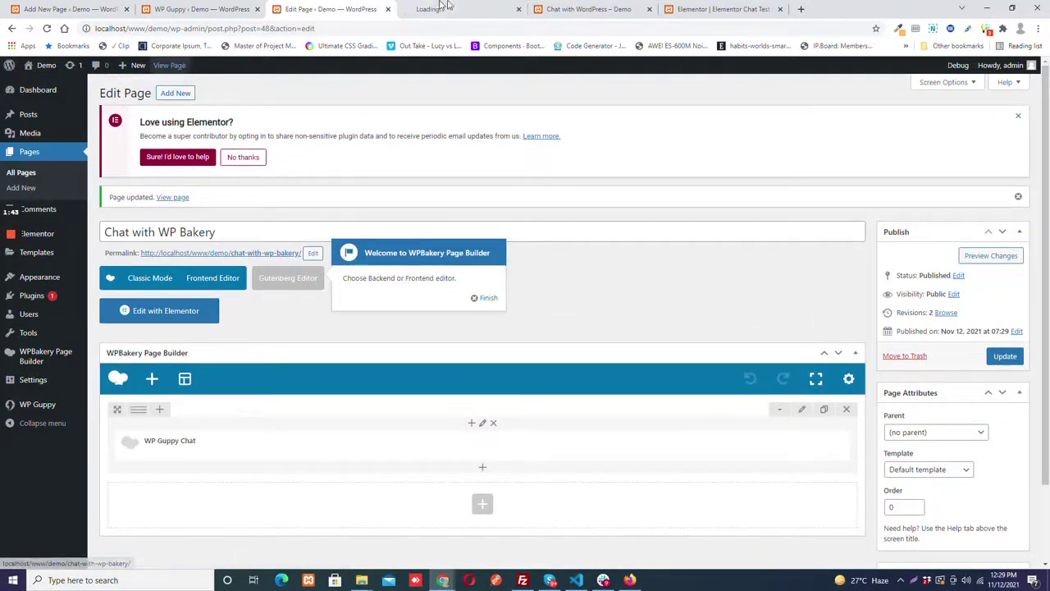
{"action": "left_click", "coordinate": [468, 6]}
{"action": "scroll", "coordinate": [517, 126], "scroll_direction": "down", "scroll_amount": 3}
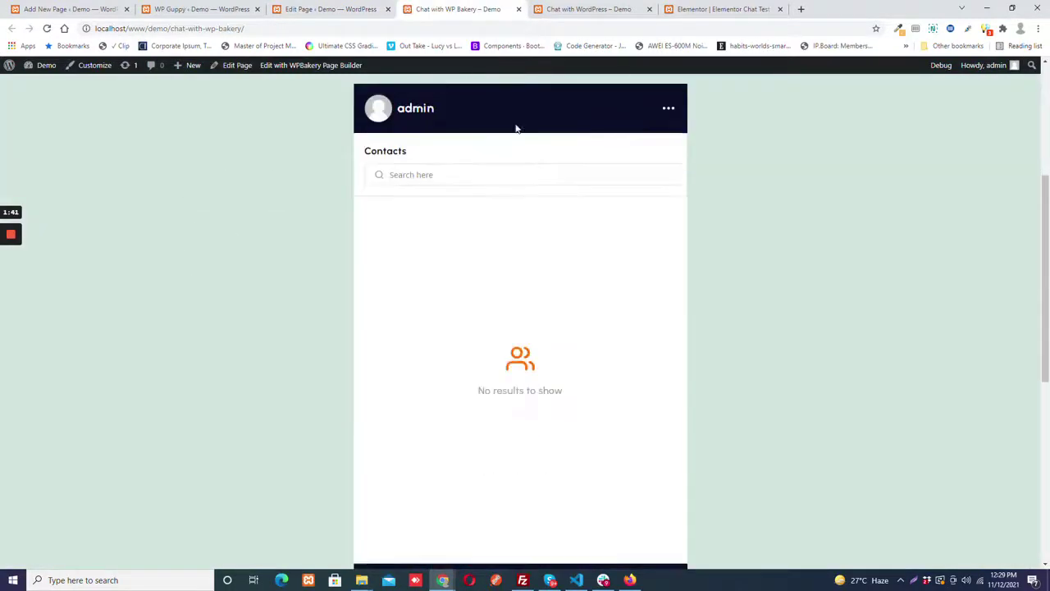
{"action": "scroll", "coordinate": [484, 370], "scroll_direction": "down", "scroll_amount": 2}
{"action": "left_click", "coordinate": [478, 414]}
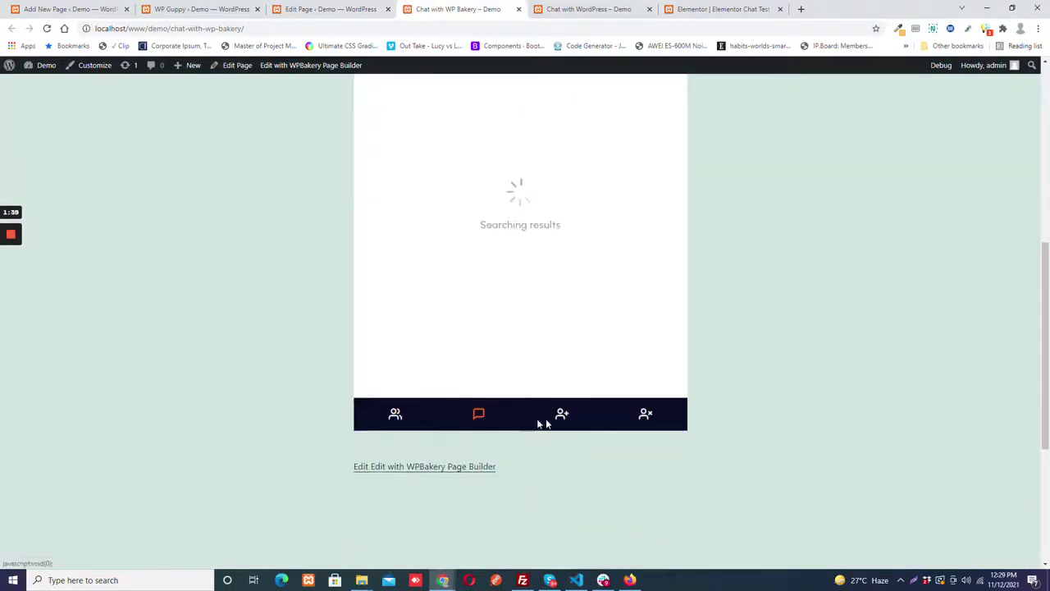